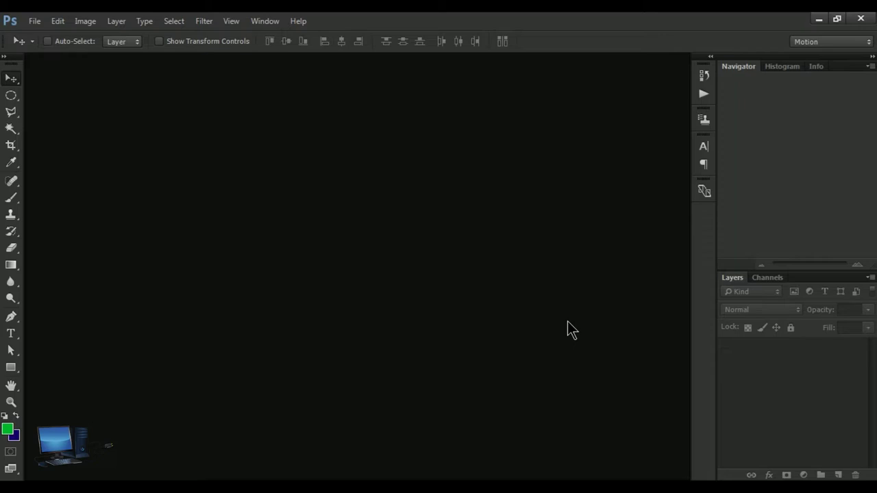
Step: Bring up Photoshop's Open dialog from the File menu
click(35, 22)
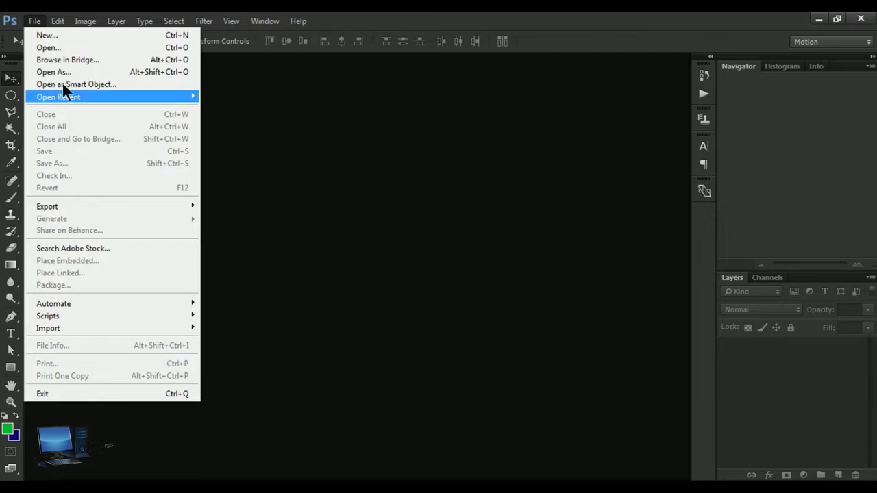
click(70, 46)
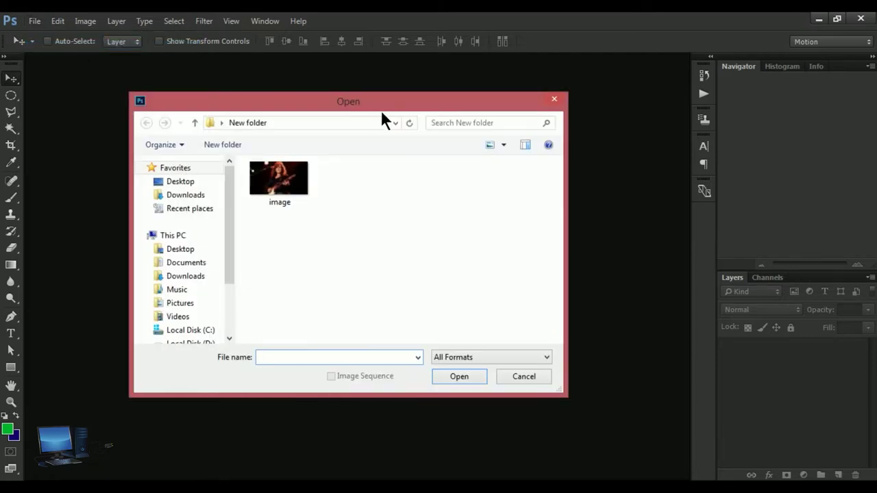
Step: Open the guitarist photo 'image' from New folder as a document
click(286, 175)
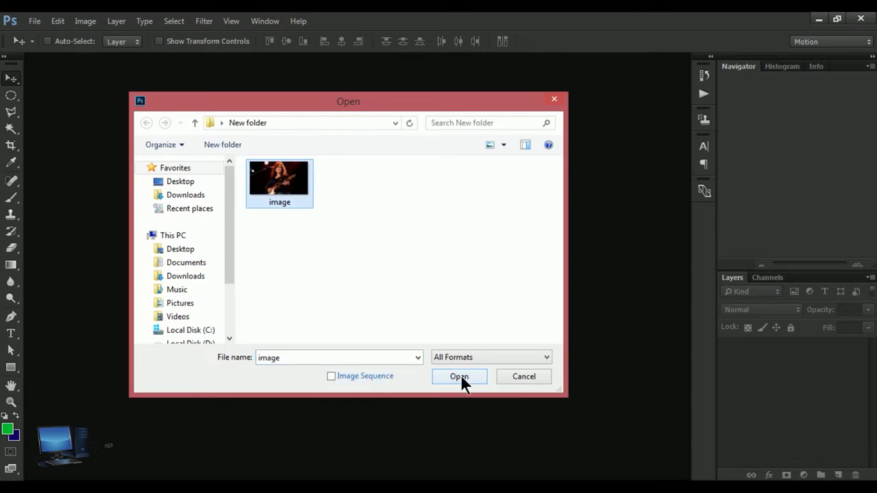
click(460, 377)
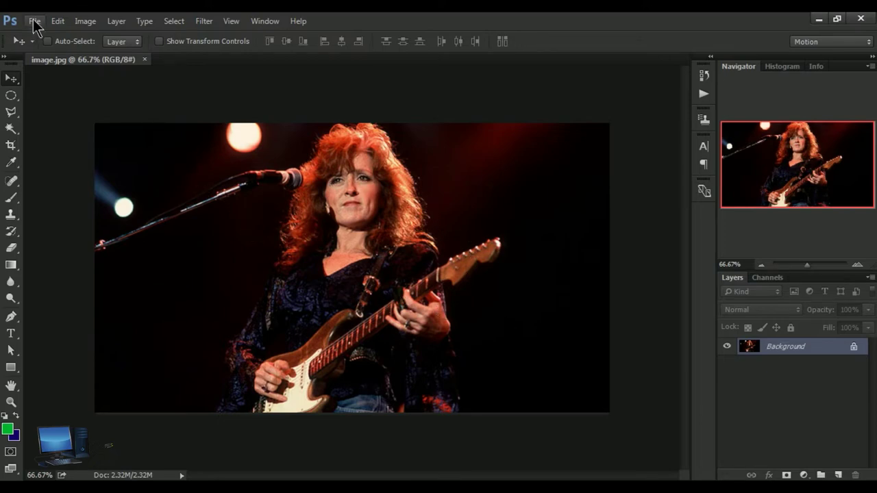
click(34, 21)
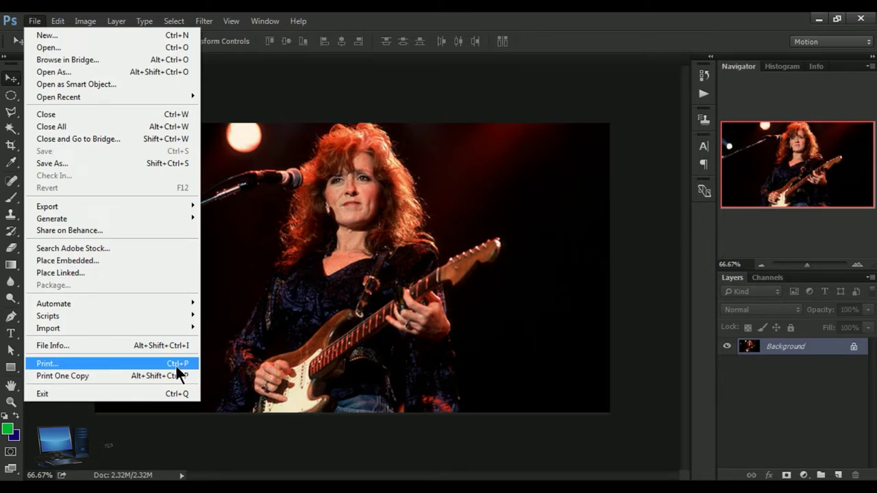
Step: Open Print Settings keeping Microsoft XPS Document Writer and 1 copy, then its Document Properties
click(104, 363)
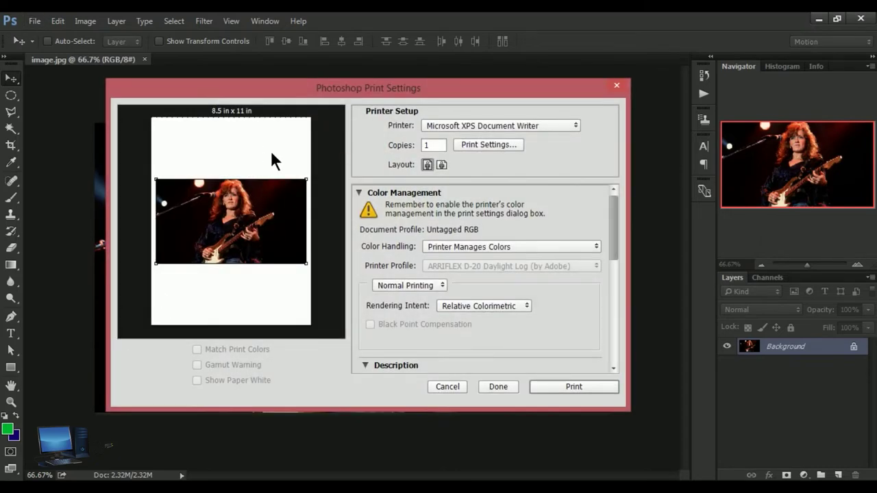
drag(252, 90, 251, 124)
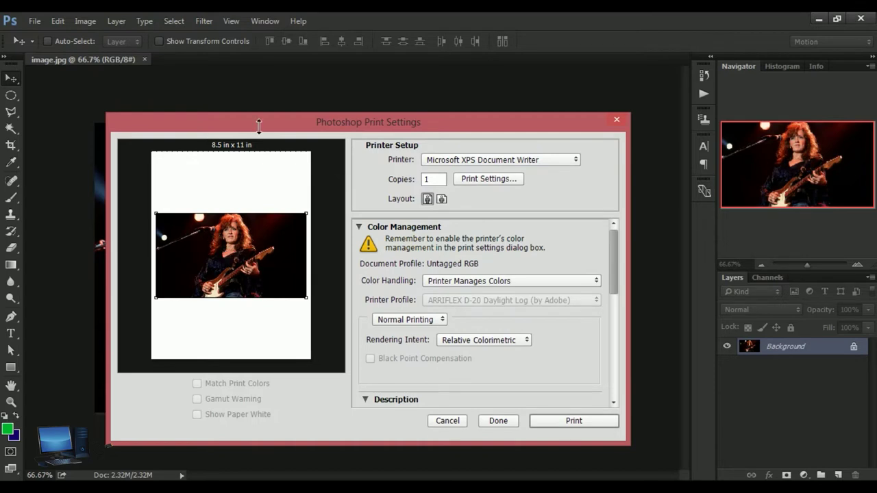
drag(250, 121, 241, 85)
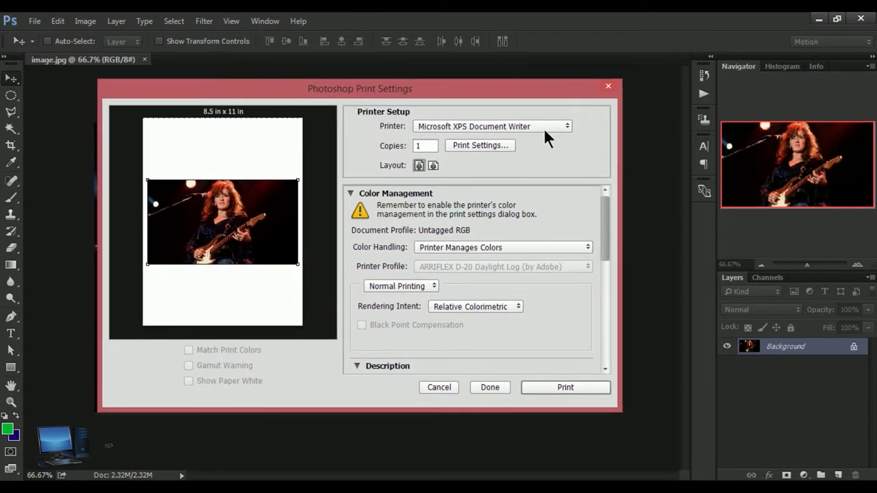
click(568, 124)
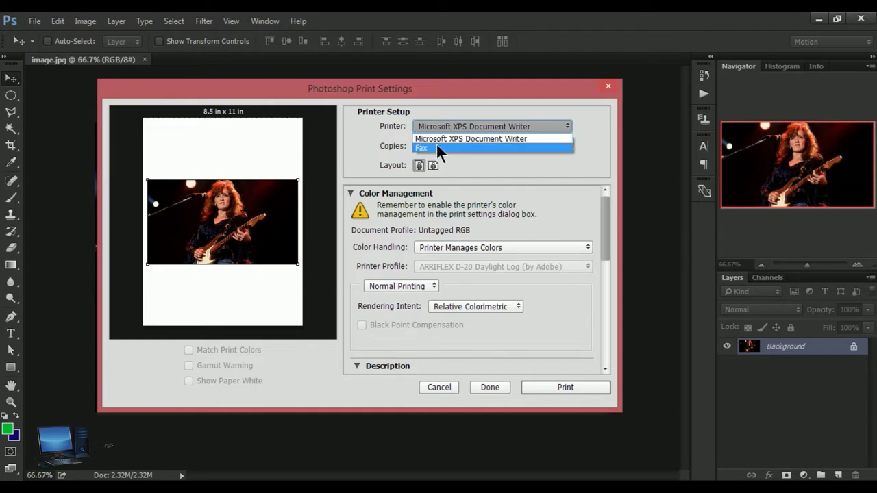
click(459, 156)
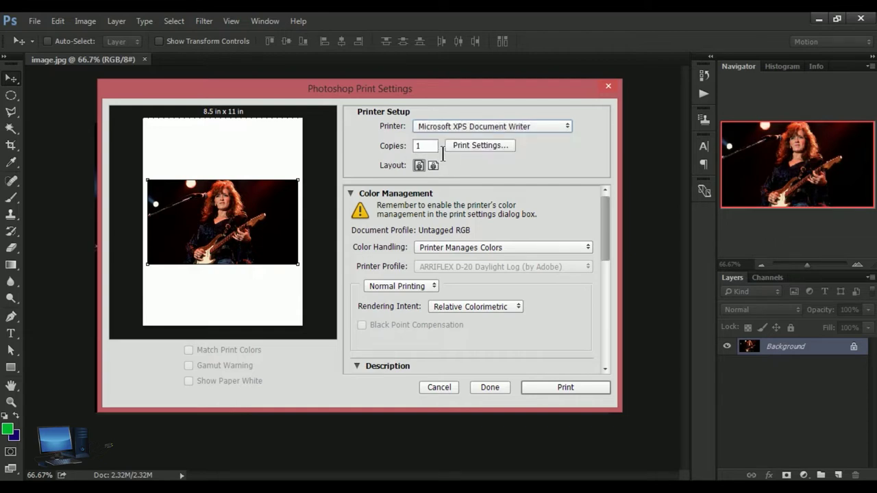
drag(437, 146, 405, 148)
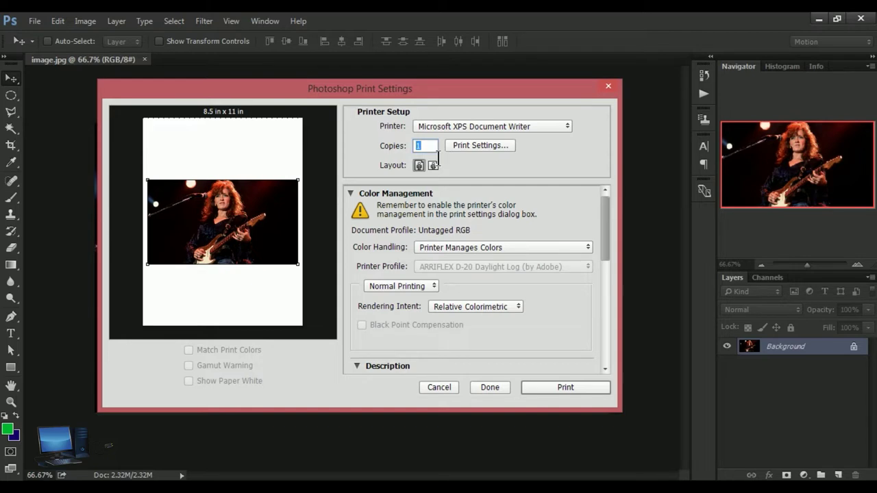
click(476, 145)
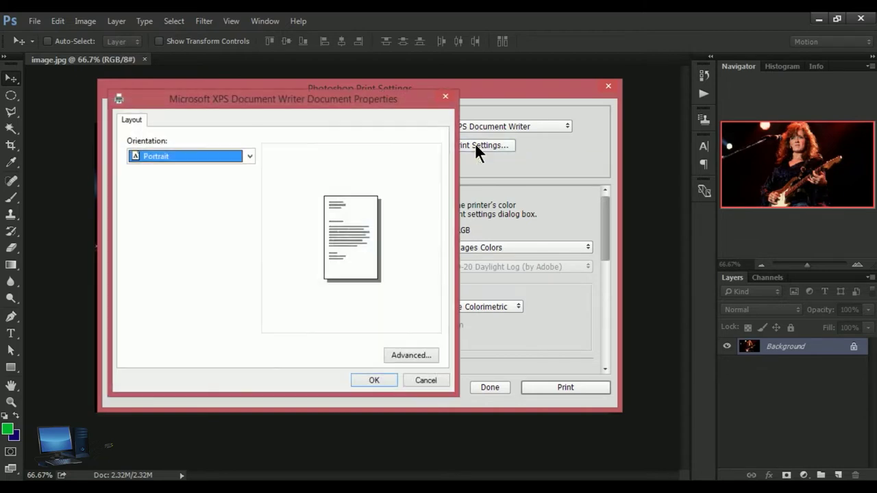
click(251, 157)
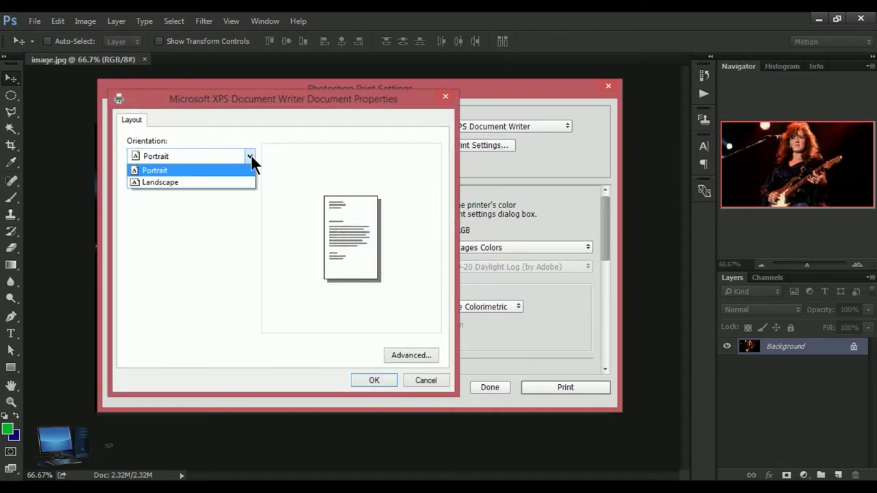
click(200, 181)
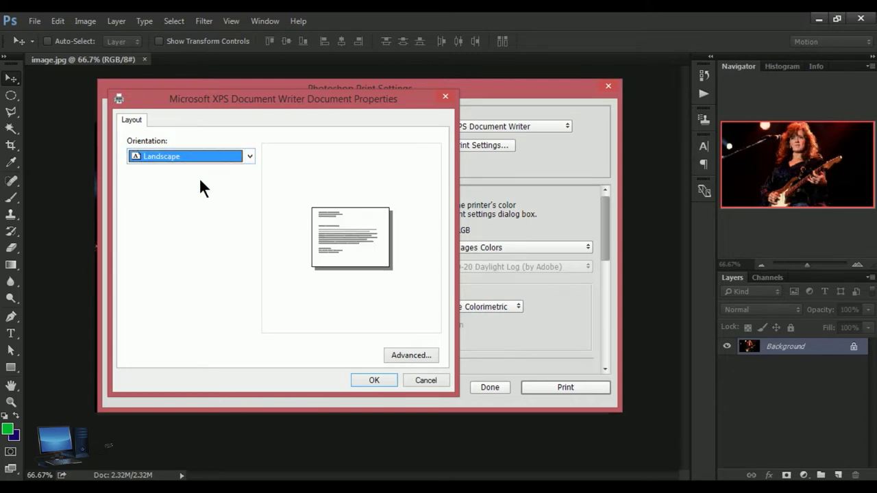
click(251, 156)
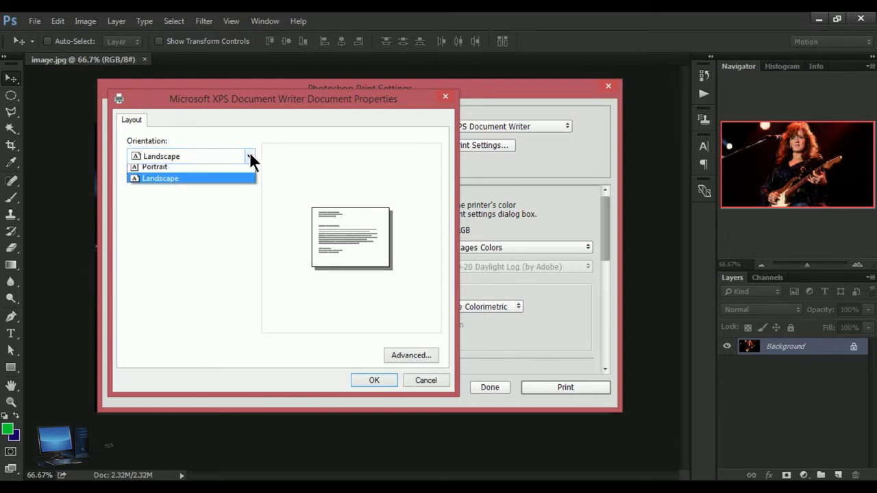
click(197, 170)
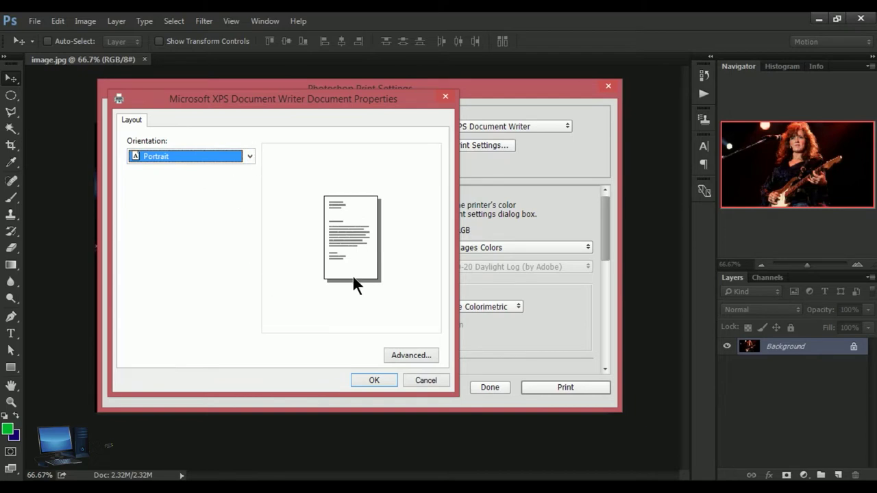
click(401, 357)
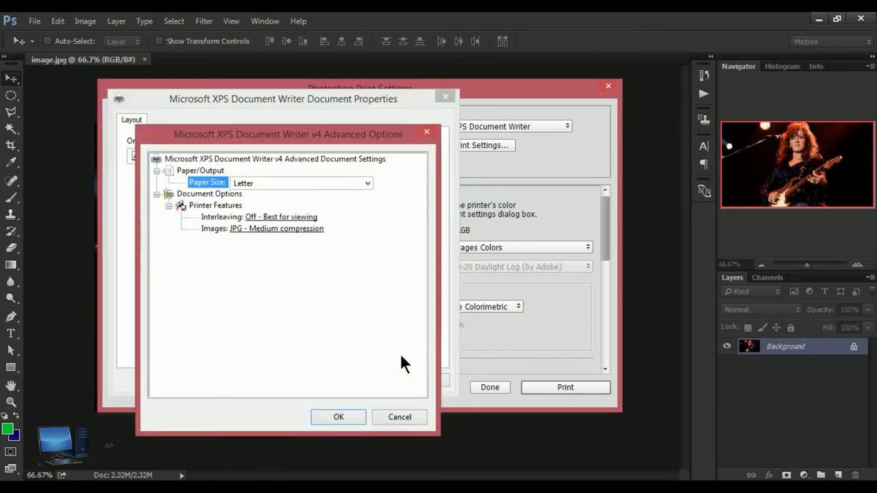
click(368, 183)
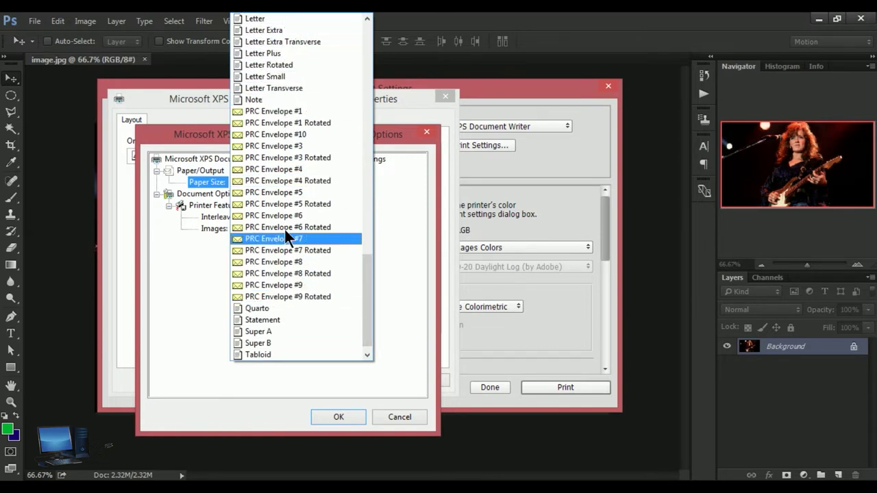
click(259, 21)
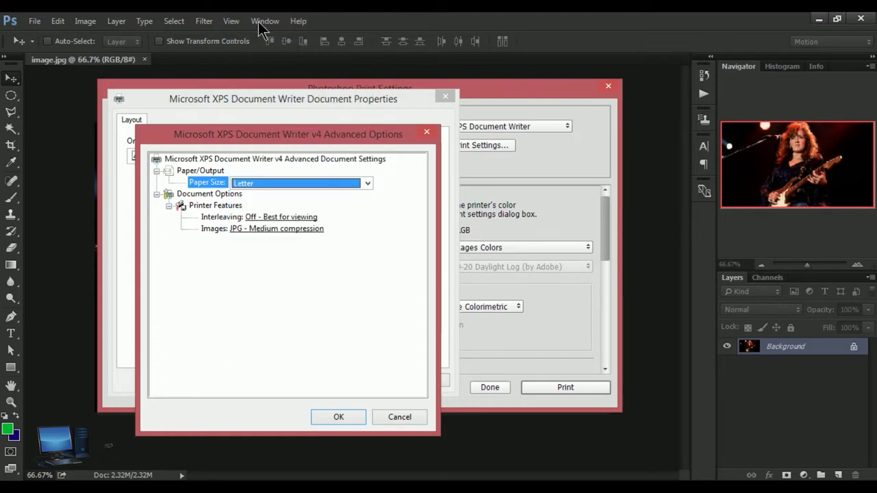
click(347, 416)
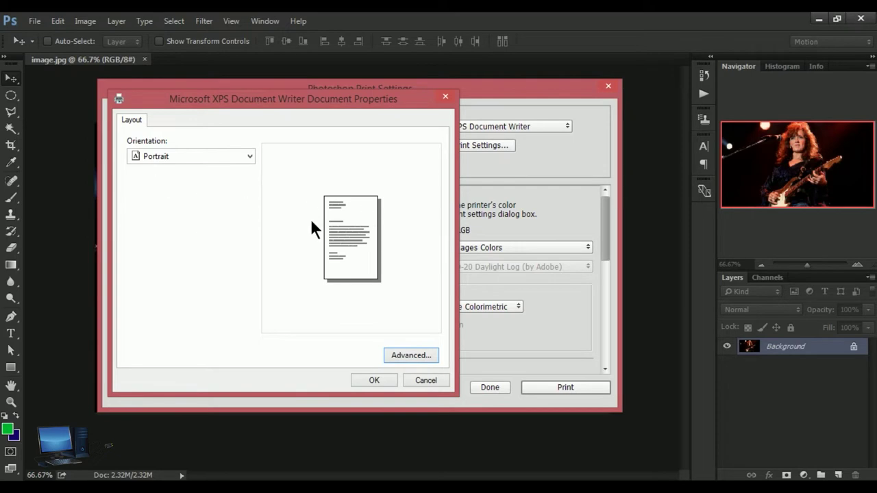
click(374, 380)
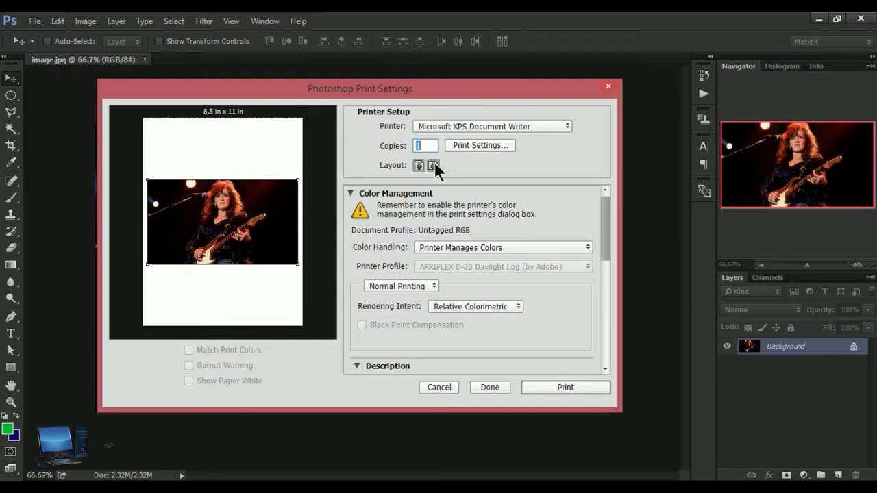
click(433, 165)
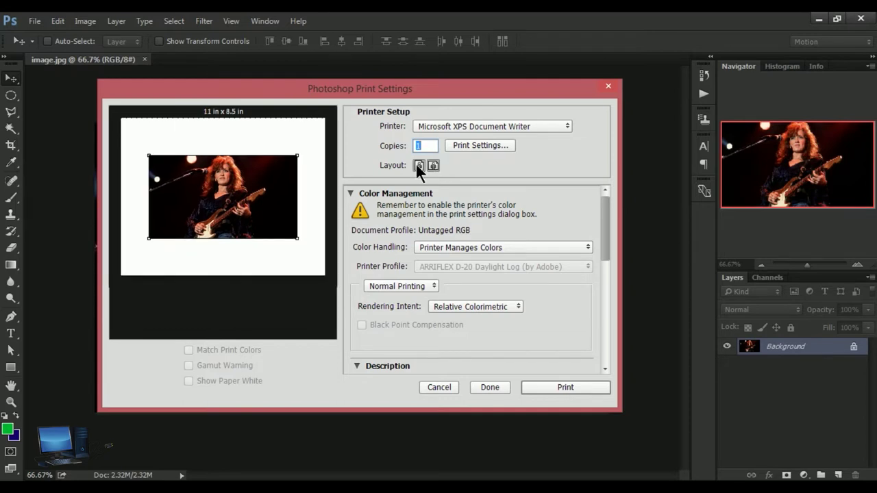
click(418, 166)
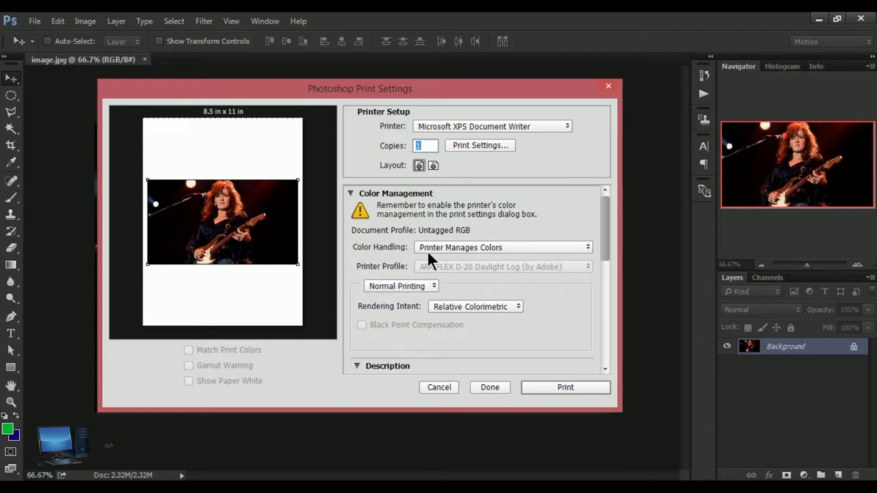
click(584, 247)
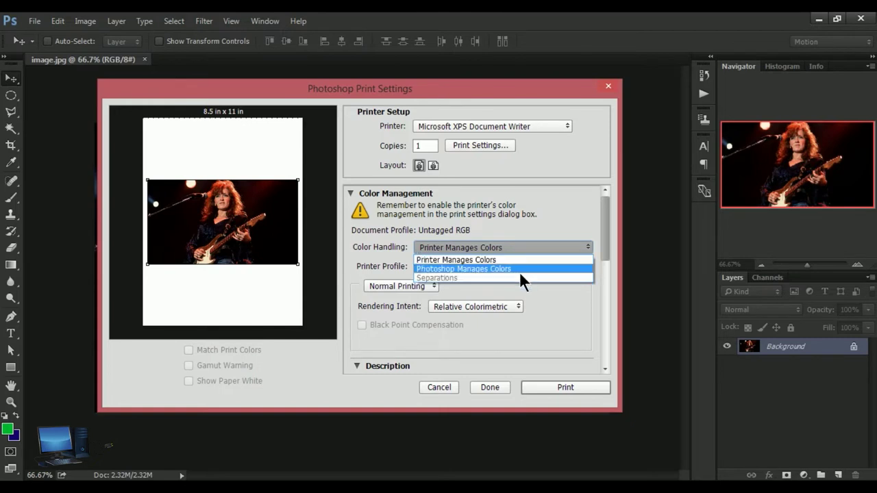
click(535, 228)
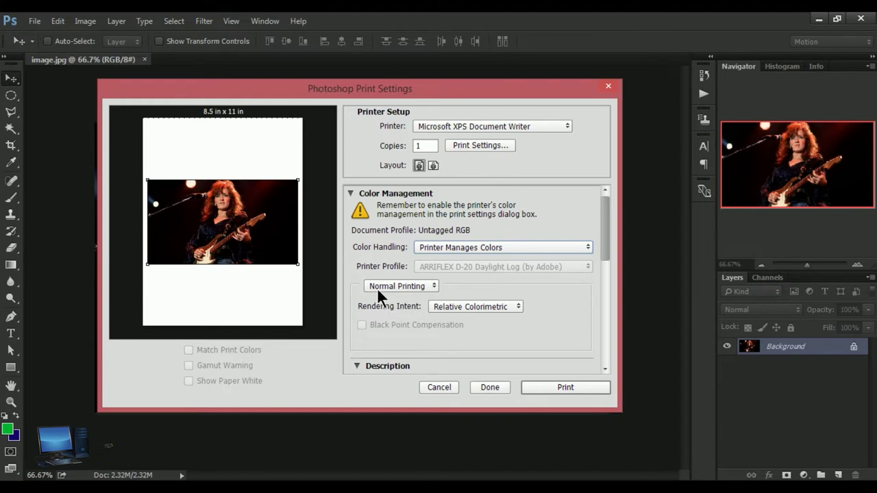
click(434, 286)
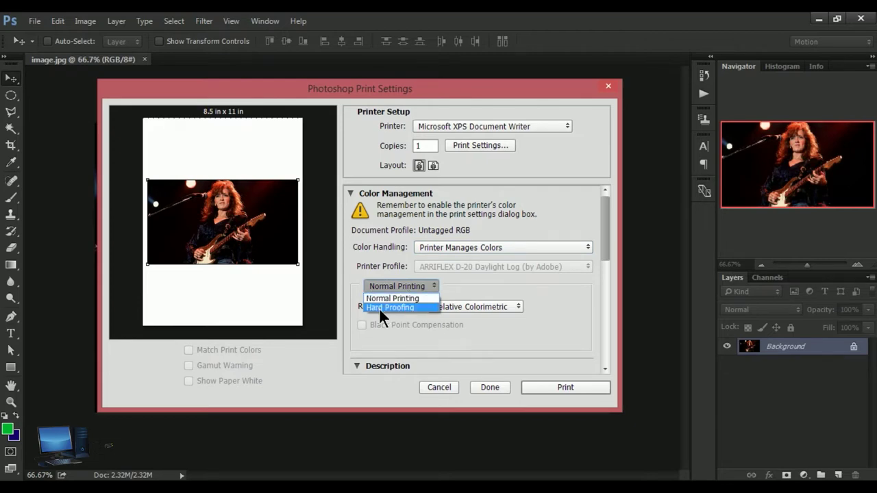
click(478, 288)
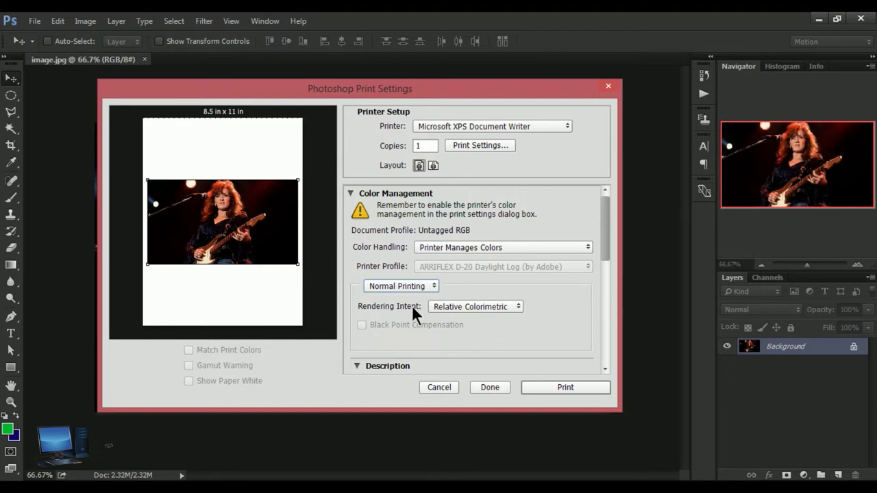
click(518, 312)
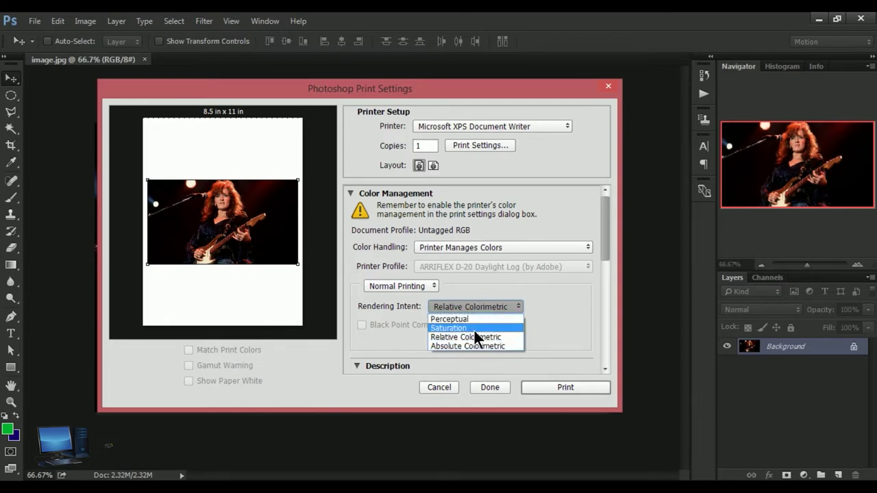
click(403, 340)
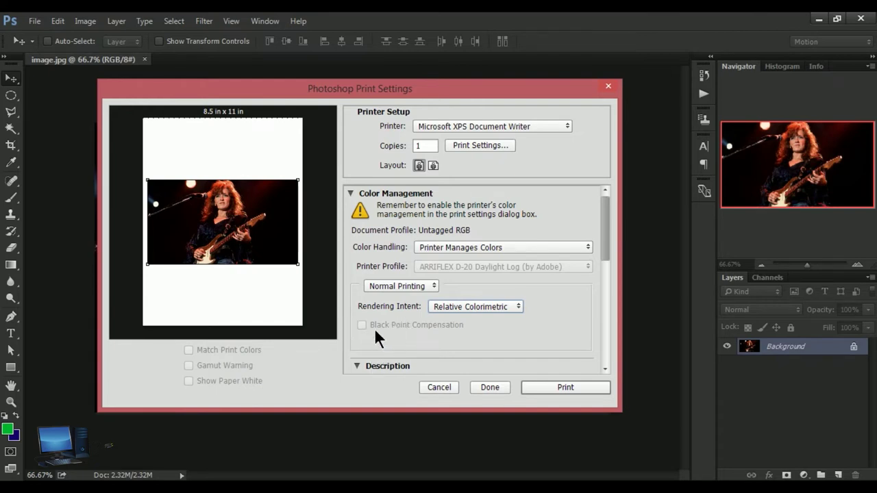
click(357, 364)
click(357, 367)
Step: Collapse the Description section to reveal the Position and Size options
drag(605, 216, 606, 273)
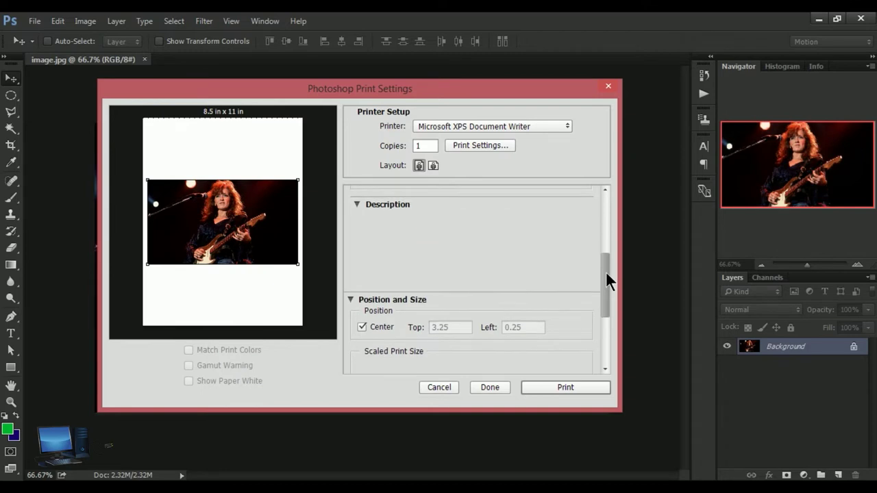
click(357, 203)
click(357, 202)
click(357, 203)
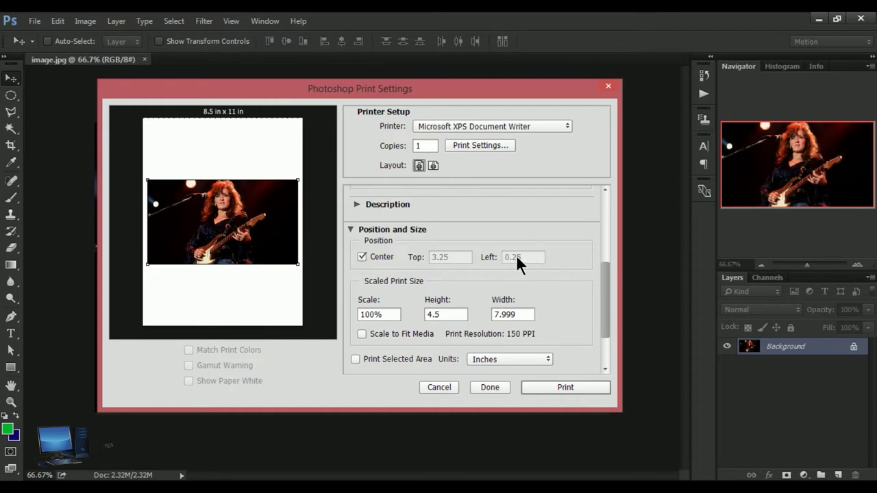
Step: Toggle Center off and on, leaving the image centred on the page
click(362, 257)
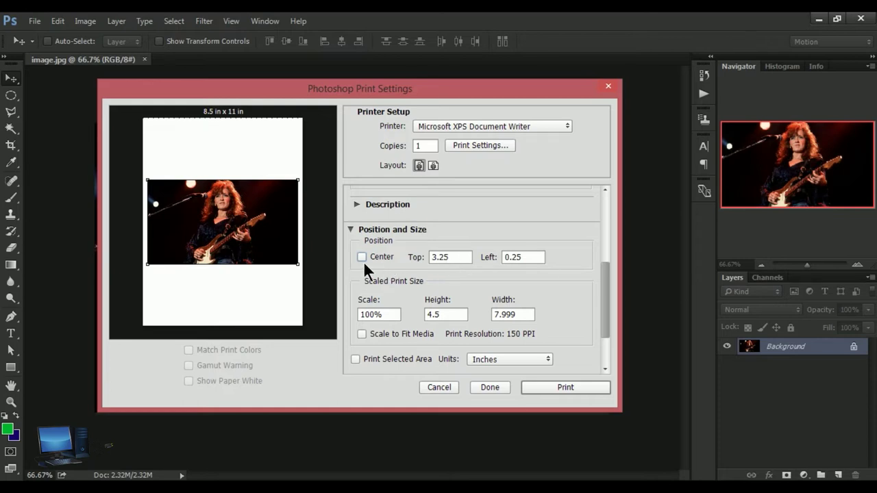
click(361, 257)
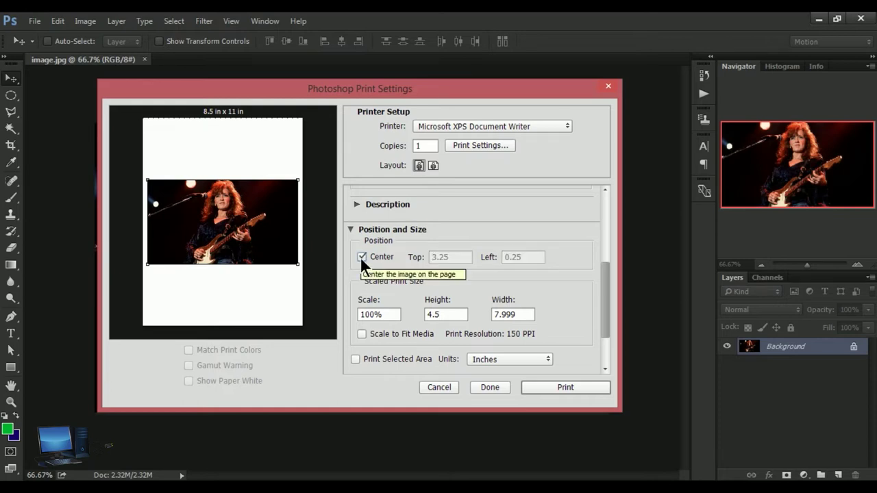
click(361, 257)
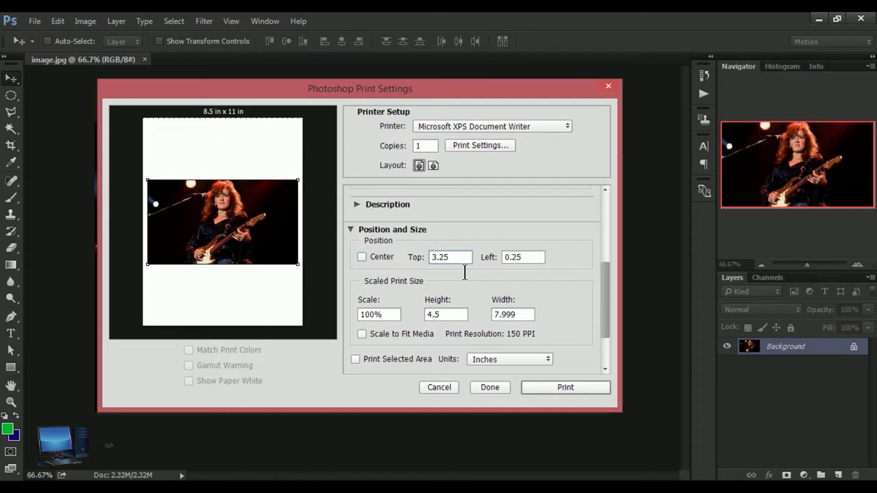
key(ctrl+a)
click(362, 257)
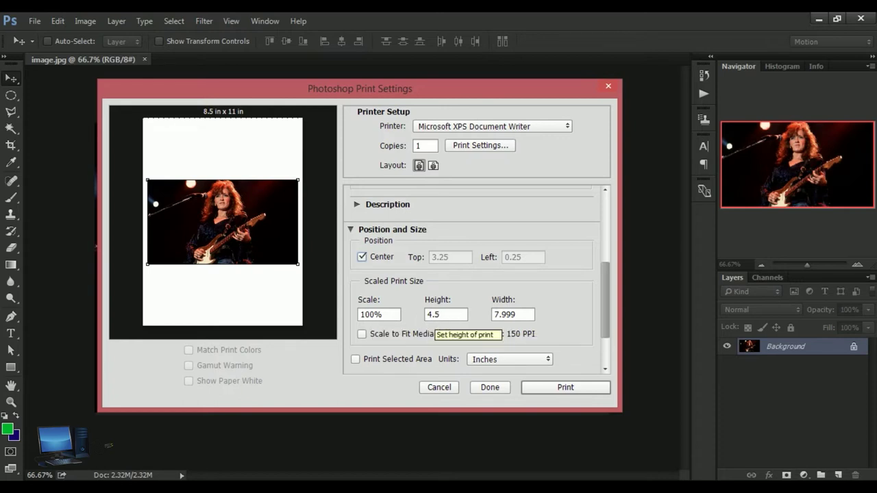
Step: Try Scale to Fit Media, then return the print to 100% scale
click(361, 334)
click(361, 335)
click(361, 334)
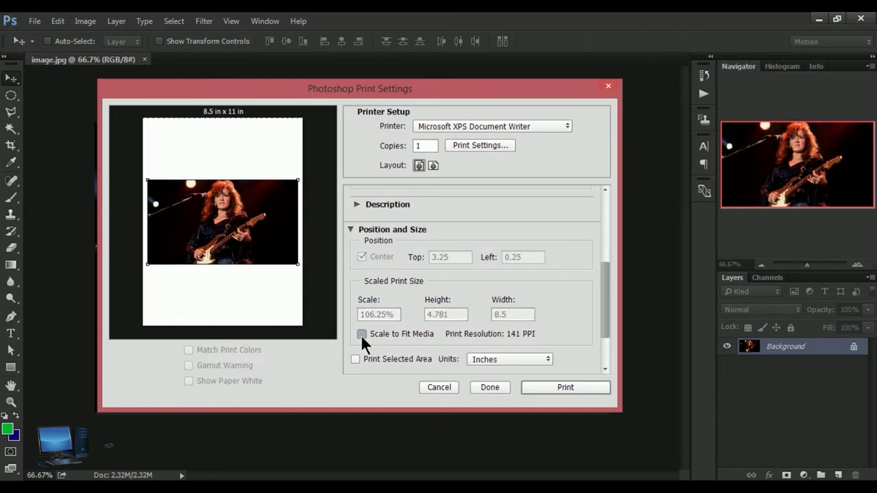
click(361, 335)
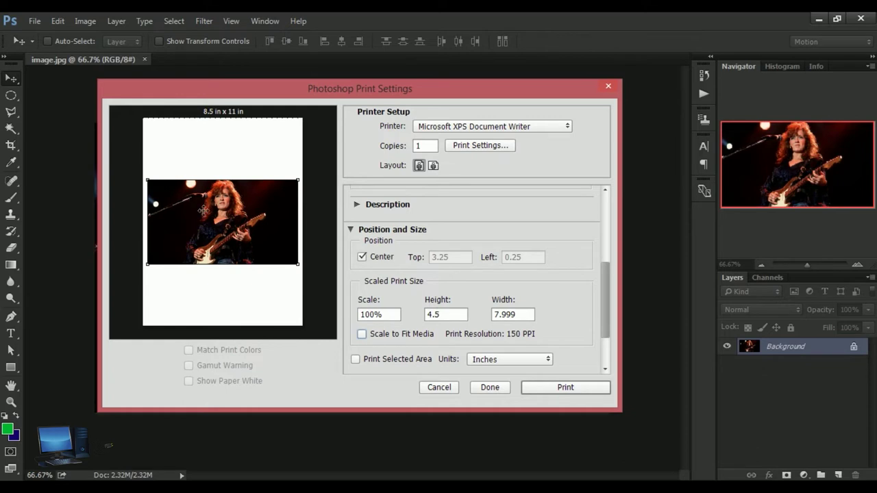
click(362, 334)
click(362, 334)
drag(603, 284, 612, 318)
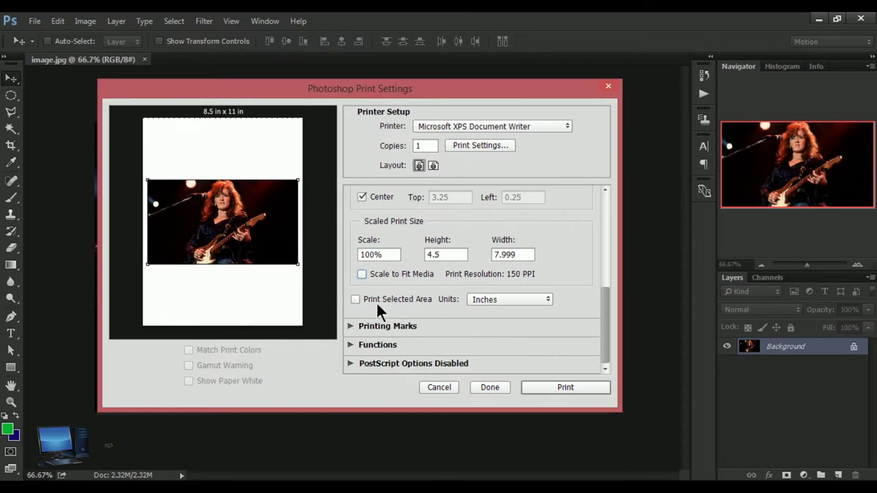
click(358, 300)
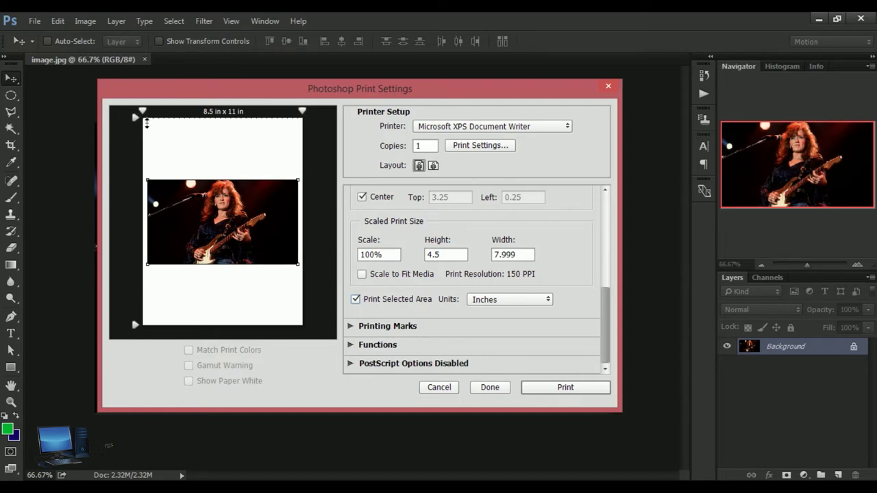
mouse_move(145, 124)
mouse_down()
mouse_move(146, 149)
mouse_move(146, 118)
mouse_up()
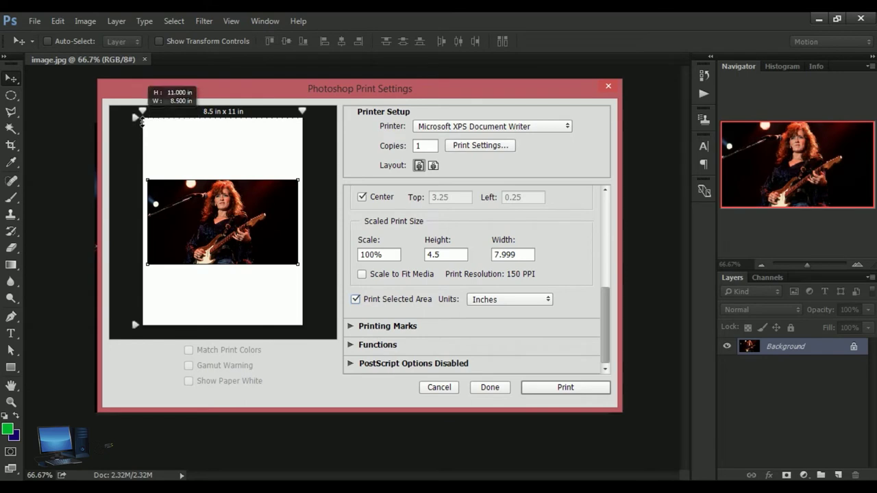
click(355, 299)
click(550, 298)
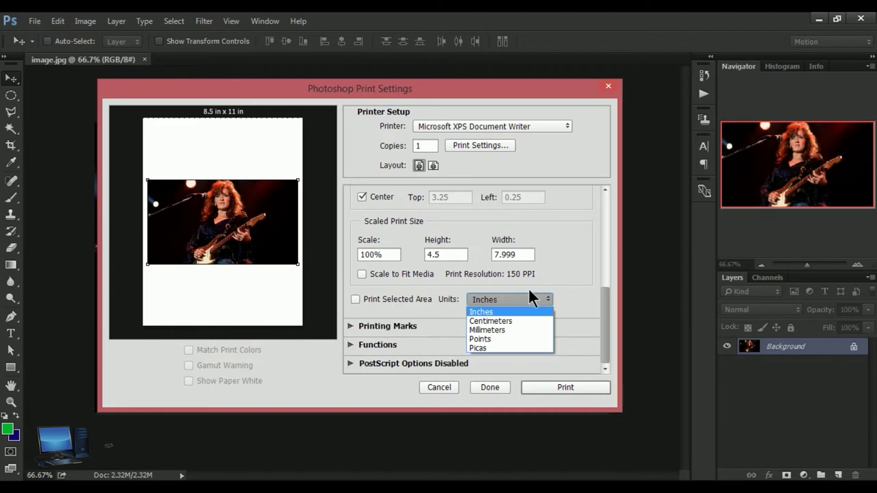
click(557, 253)
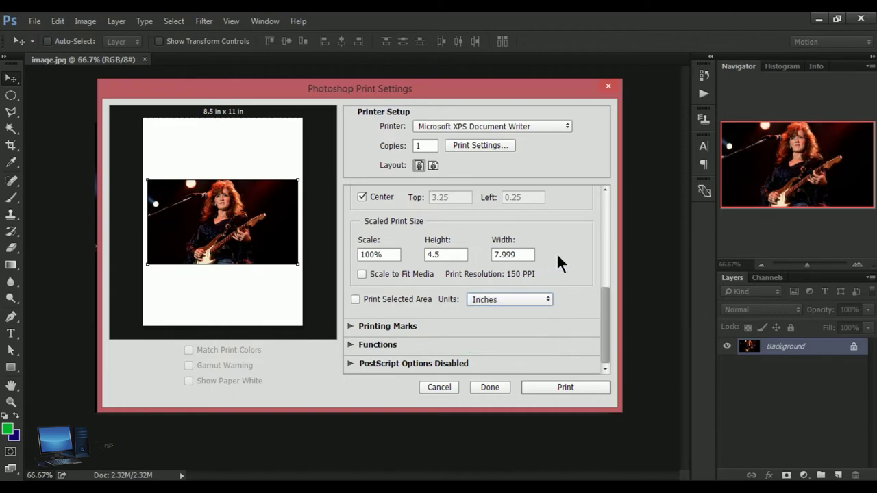
Step: Enlarge the print to 101.73% by its corner handle and turn off Corner Crop Marks
click(350, 326)
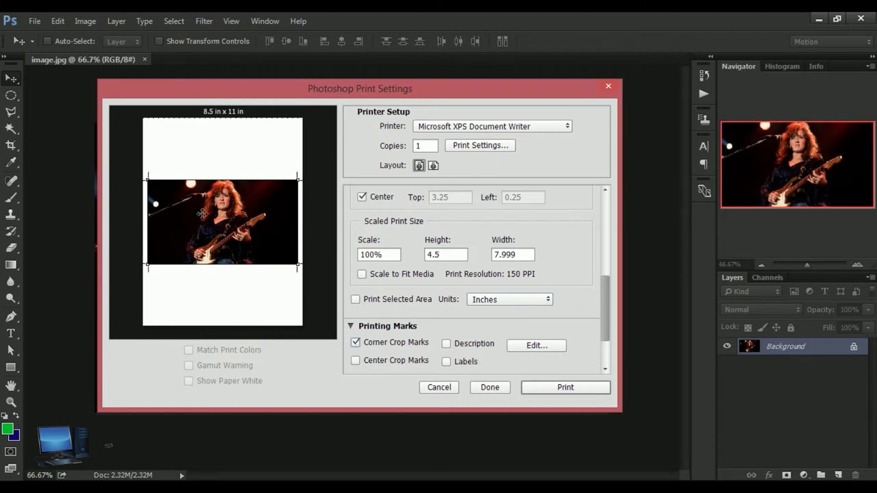
drag(152, 186, 152, 188)
mouse_move(149, 183)
mouse_down()
mouse_move(161, 198)
mouse_move(147, 180)
mouse_up()
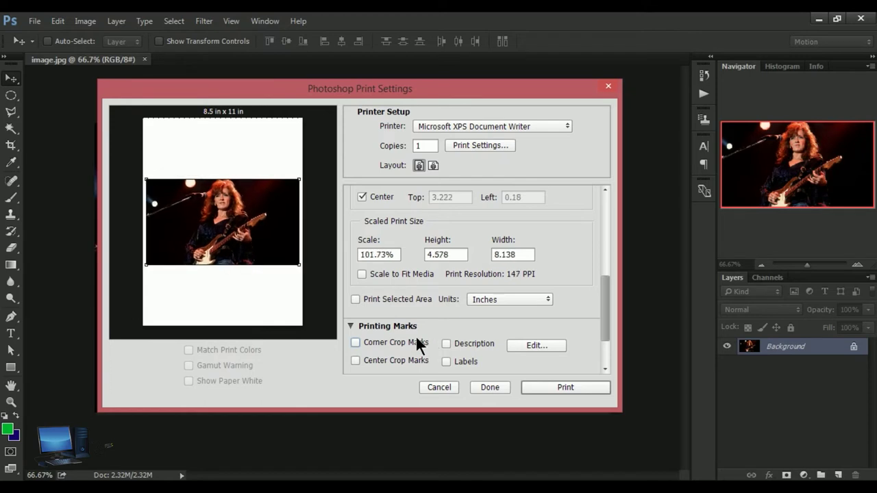
click(358, 344)
Step: Try Center Crop Marks on and off, leaving them unchecked
click(355, 361)
click(355, 361)
click(355, 361)
click(356, 361)
mouse_move(446, 362)
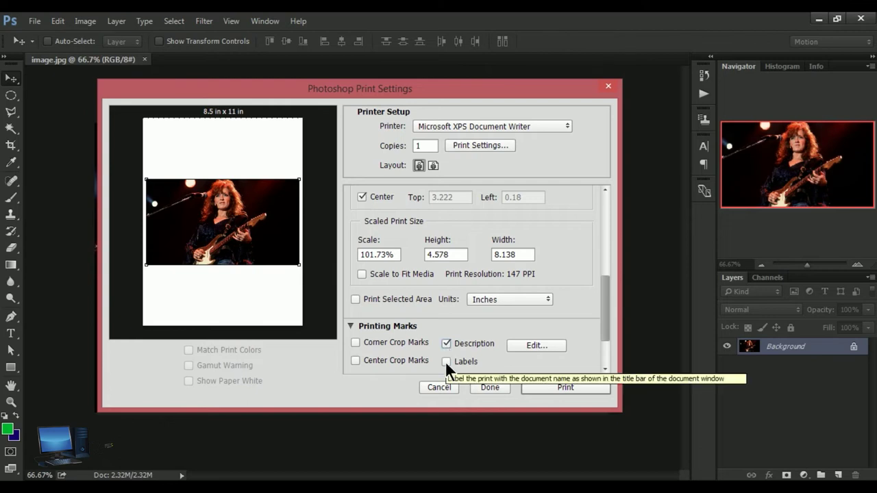
Step: Try Labels and the Description editor, then switch off both Description and Labels
click(446, 361)
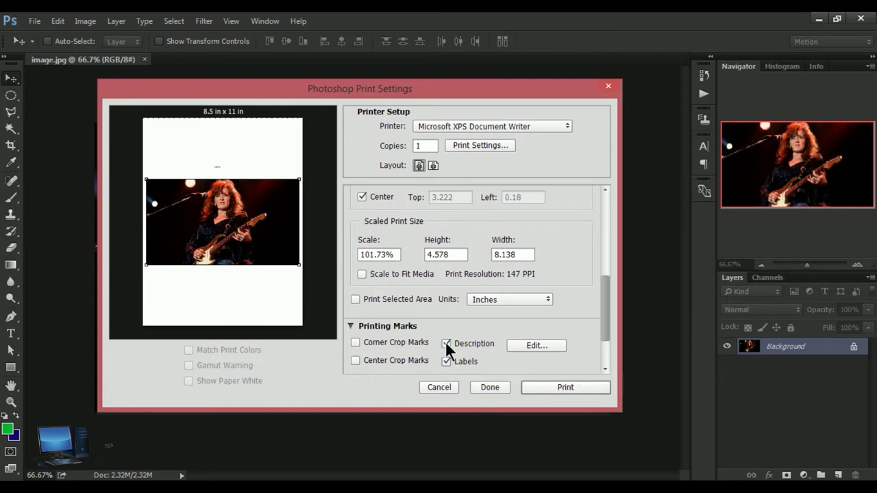
click(536, 346)
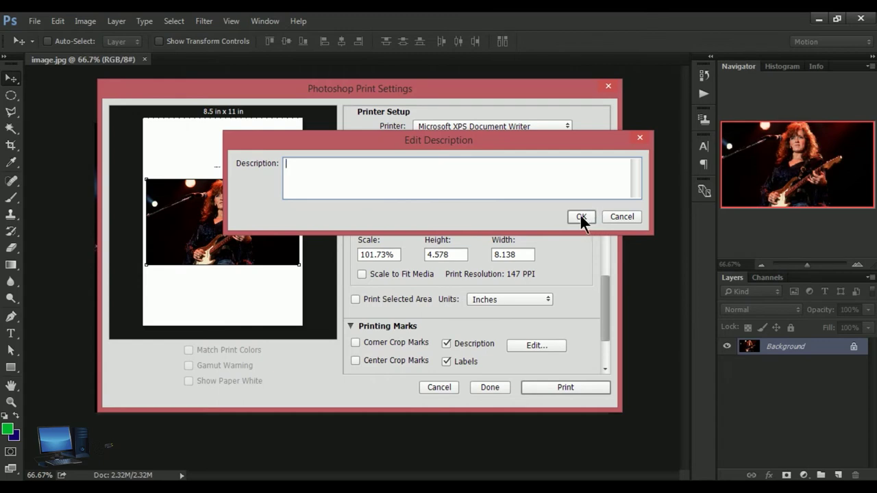
click(619, 218)
click(446, 342)
click(446, 362)
drag(608, 296, 605, 319)
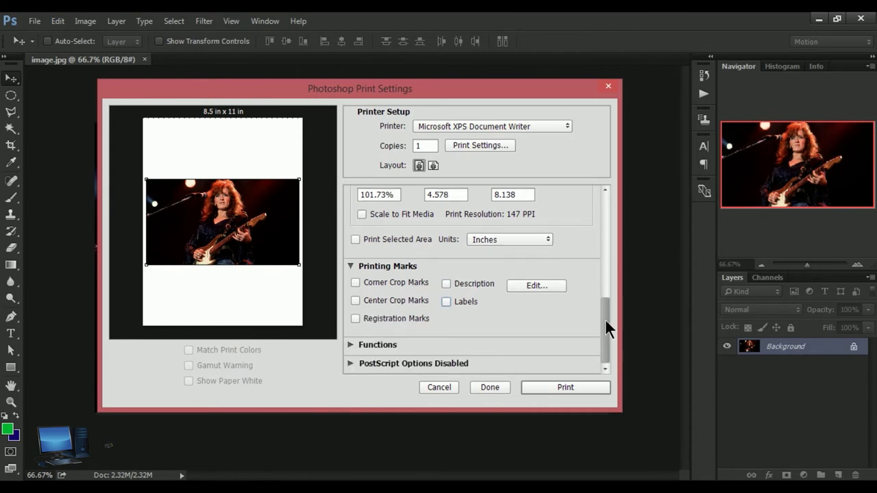
click(351, 267)
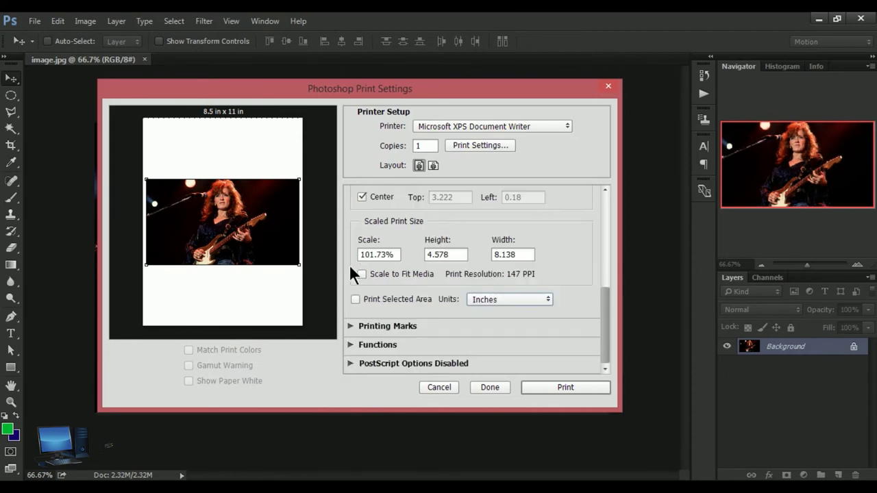
click(379, 347)
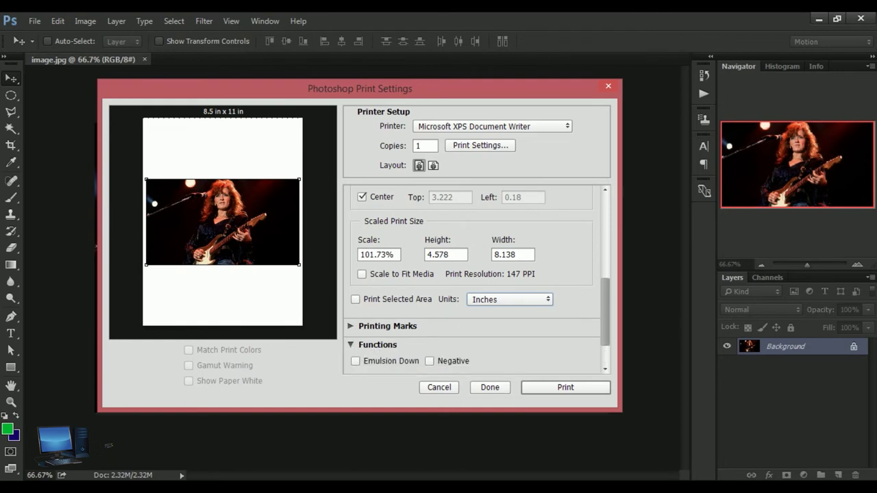
drag(602, 303, 605, 327)
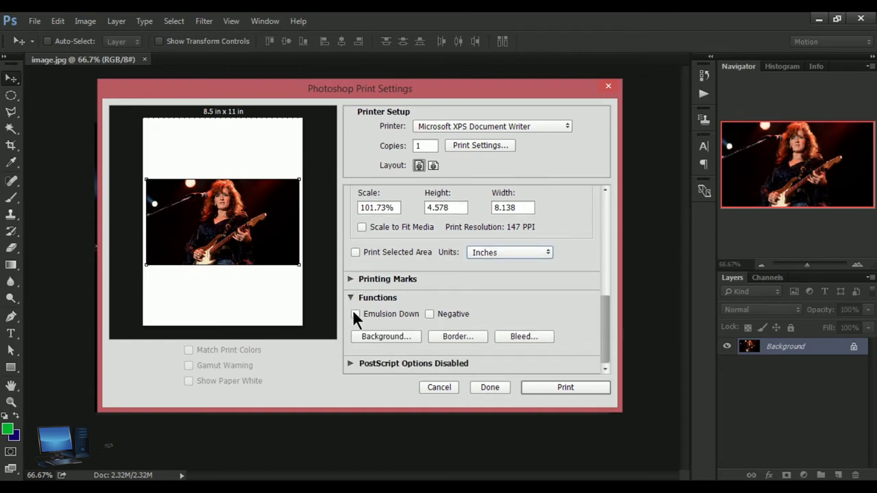
click(356, 314)
click(355, 314)
click(356, 314)
click(355, 314)
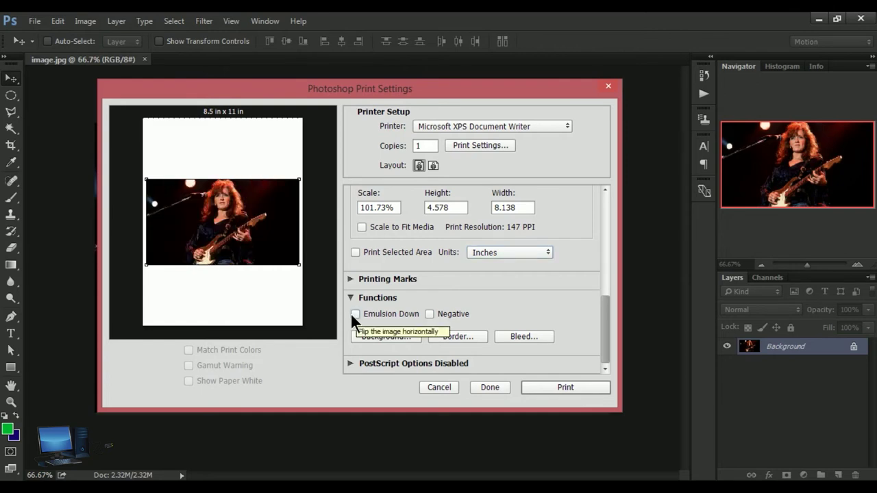
click(355, 315)
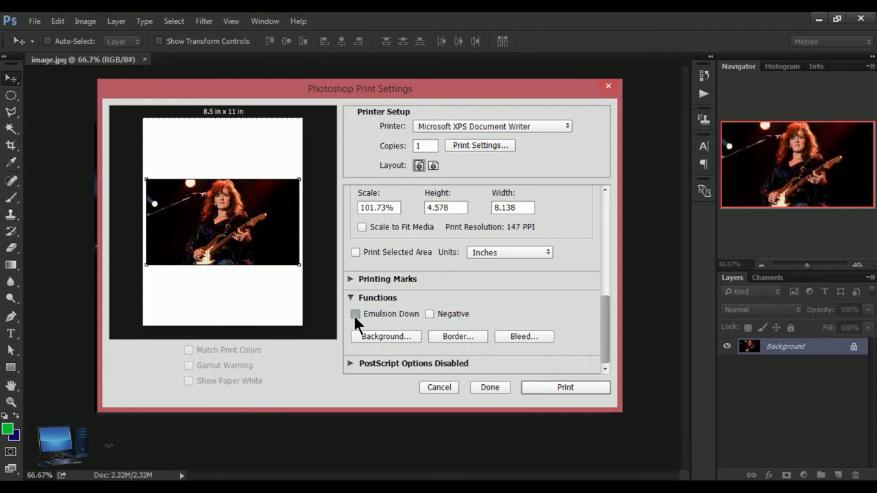
click(355, 315)
click(356, 315)
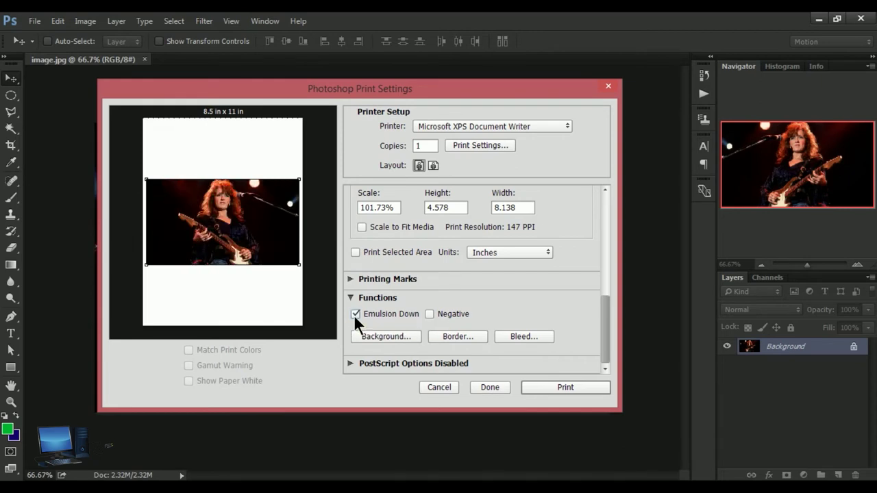
click(356, 315)
click(355, 314)
click(355, 314)
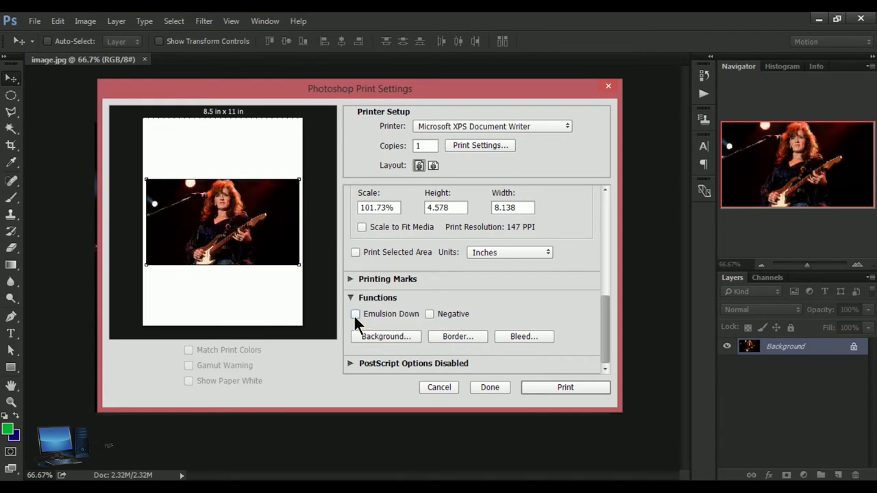
click(429, 314)
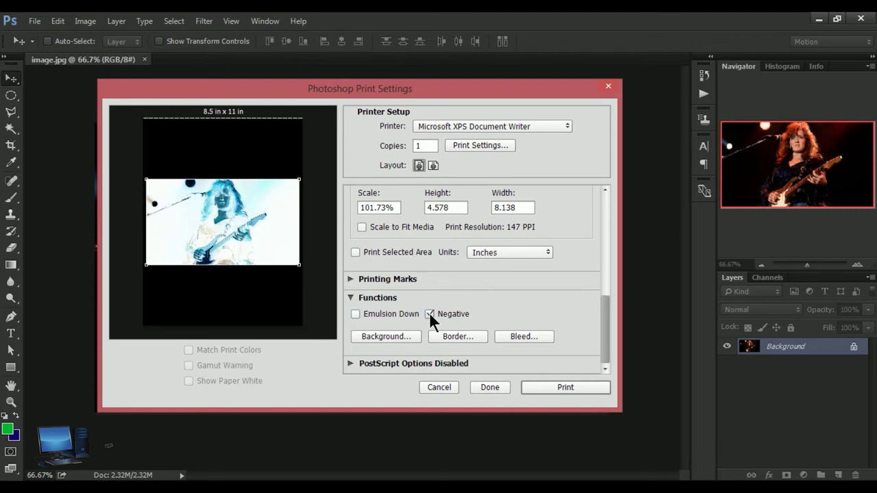
click(429, 314)
click(429, 314)
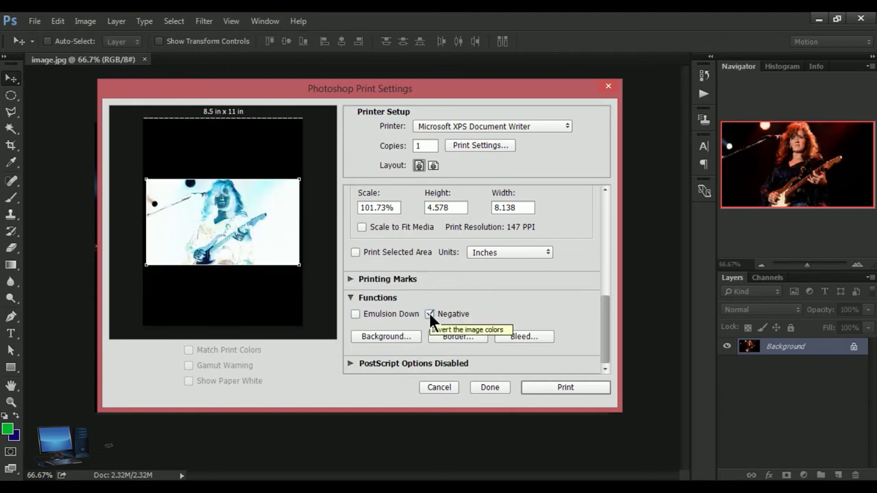
click(429, 314)
click(429, 314)
click(429, 313)
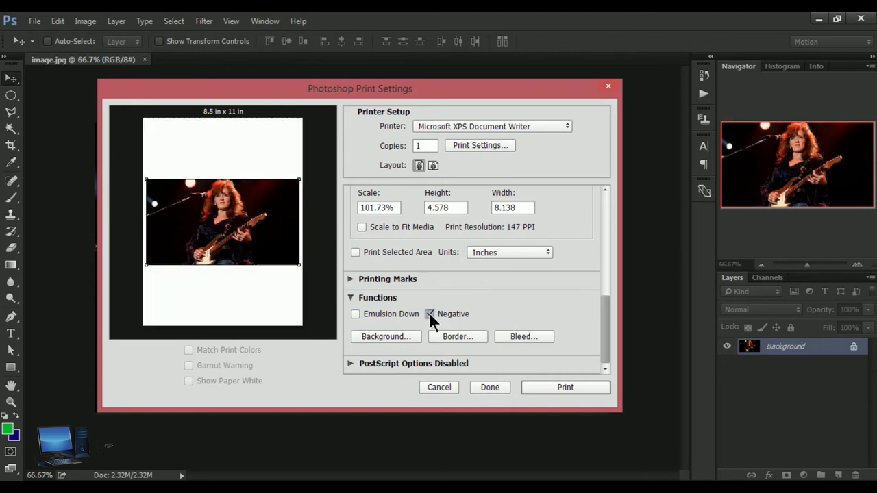
click(370, 339)
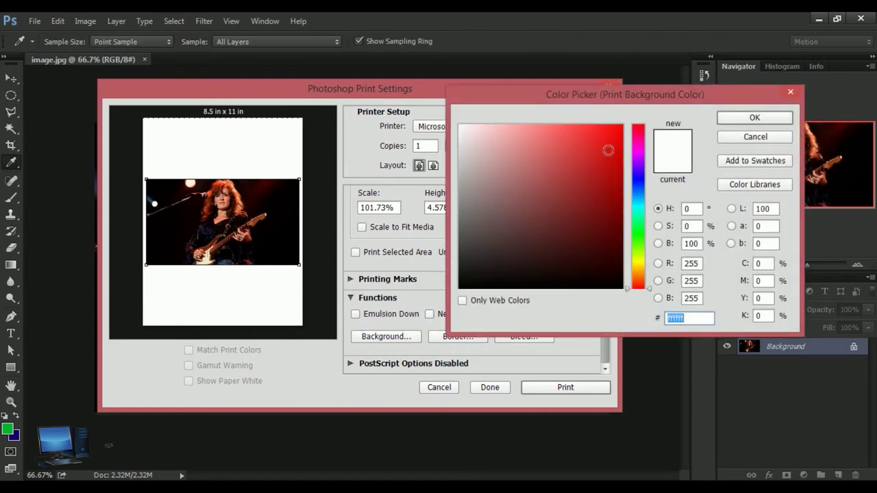
Step: Try a red page background, then set it back to white
drag(608, 150, 607, 101)
click(756, 118)
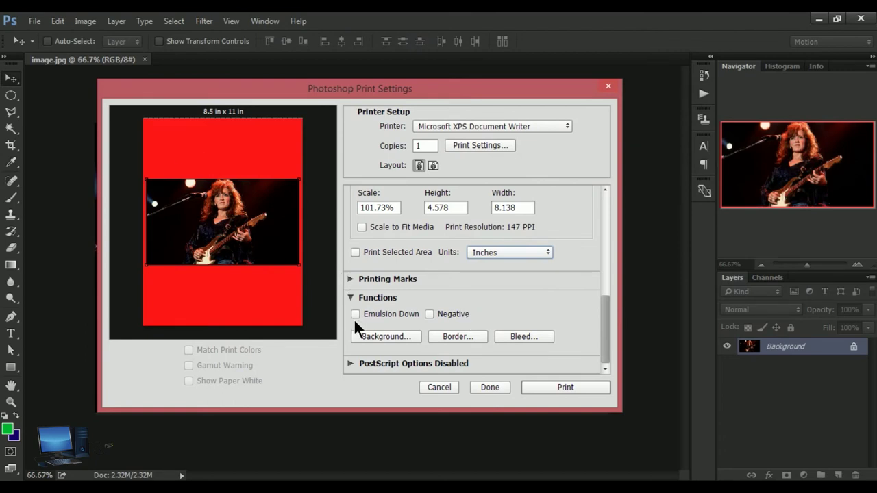
click(392, 336)
drag(526, 163, 459, 125)
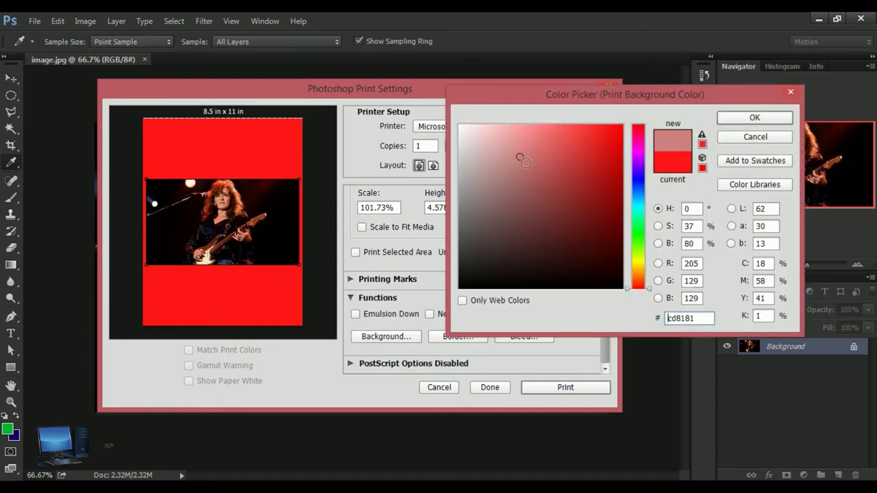
click(728, 115)
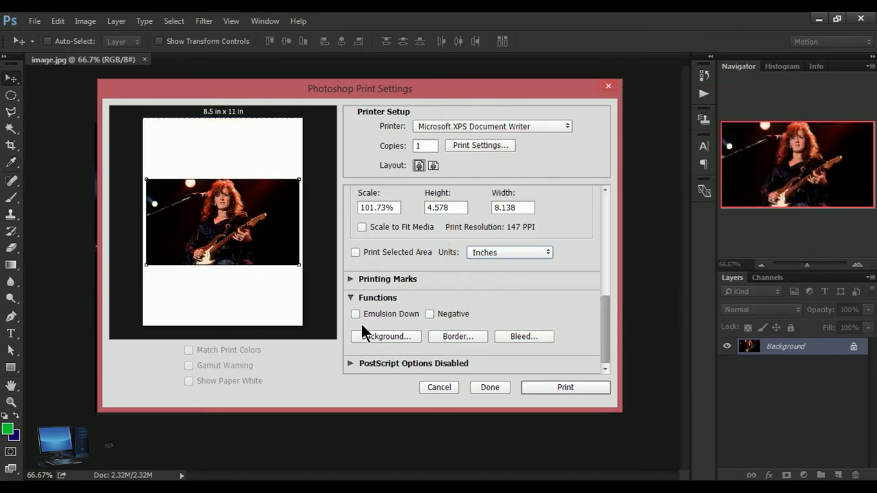
Step: Set the border width, trying 5 and 20 points, ending at the 10-point maximum
click(455, 337)
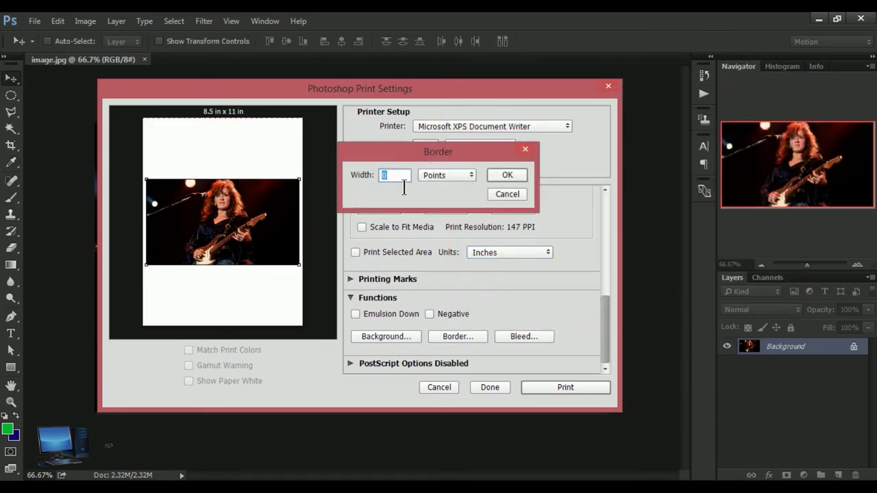
text(5)
click(493, 171)
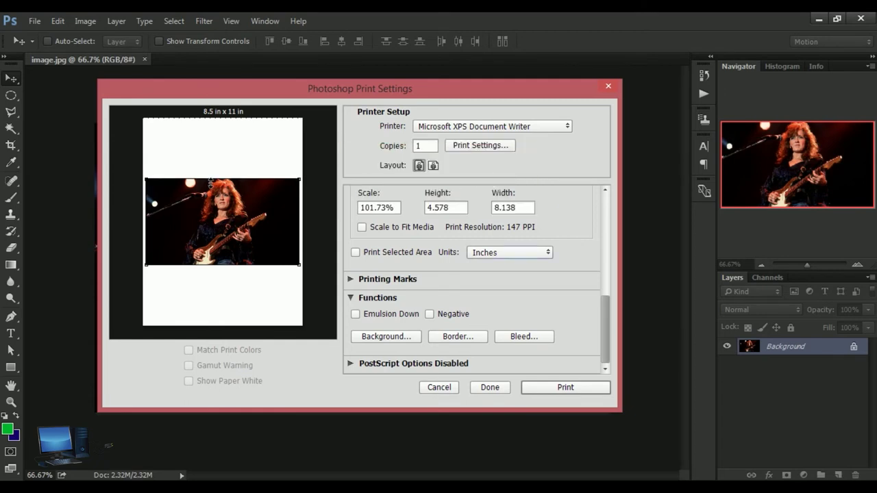
click(459, 337)
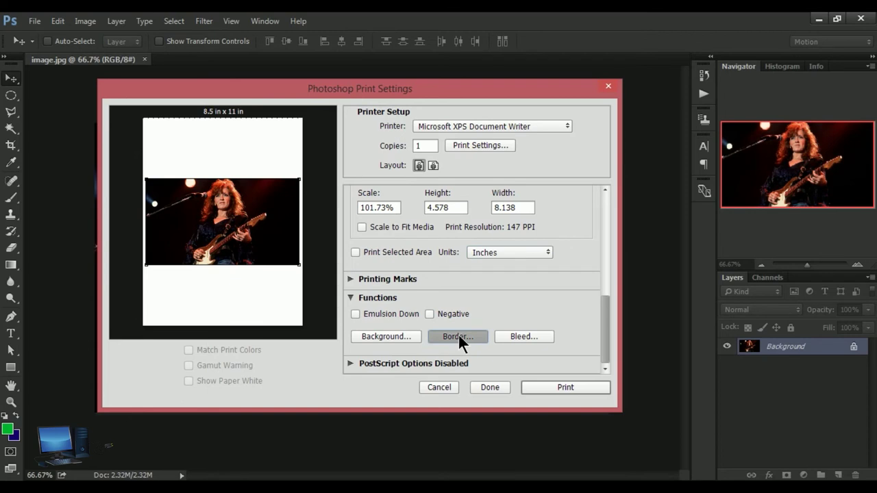
click(392, 179)
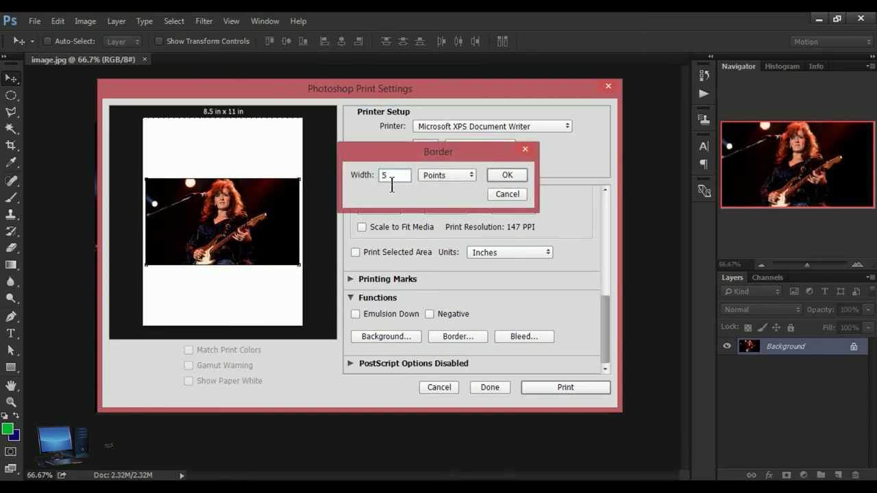
text(20)
drag(388, 176, 332, 183)
key(BackSpace)
click(517, 172)
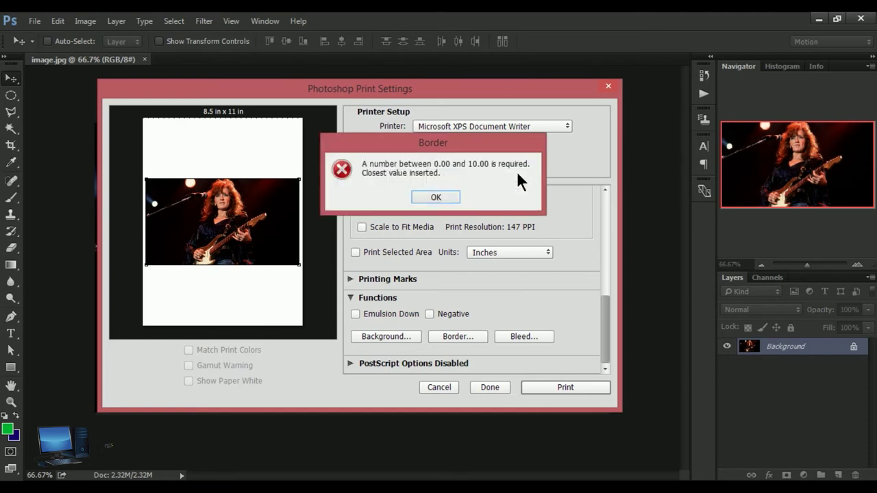
click(428, 196)
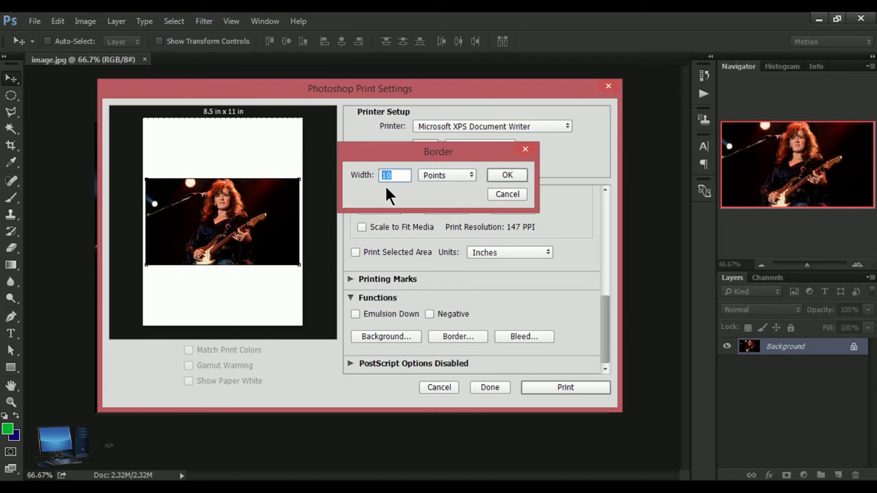
click(506, 175)
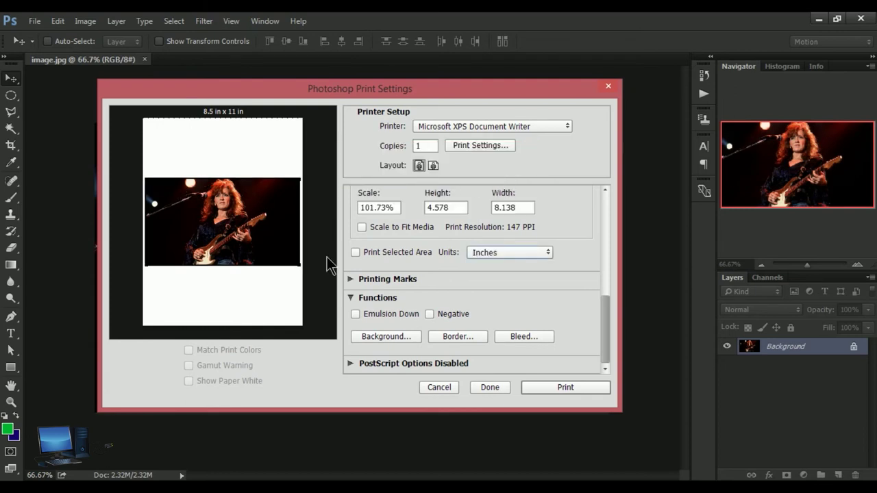
Step: Reopen Border, confirm the width stays in points, and cancel
click(468, 335)
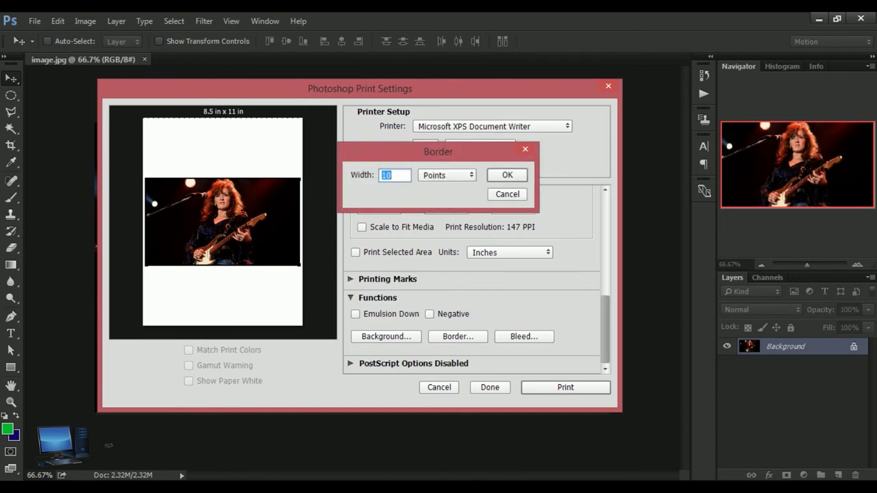
click(470, 176)
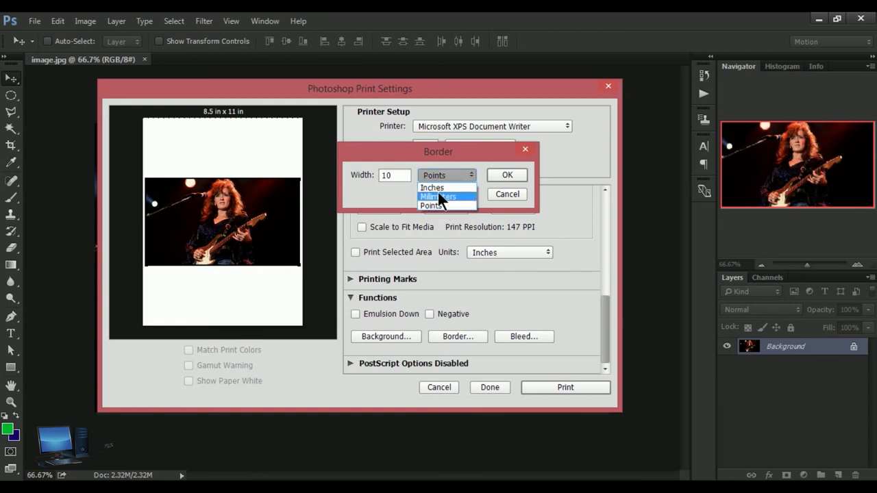
click(386, 203)
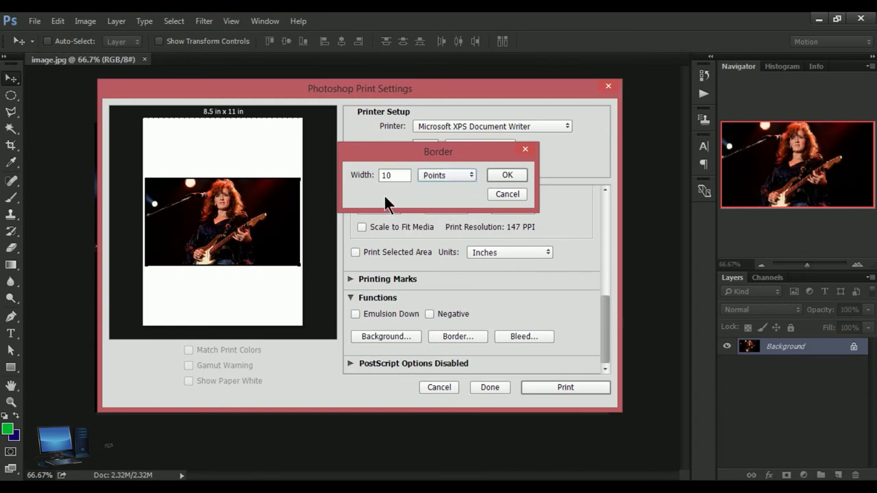
click(520, 195)
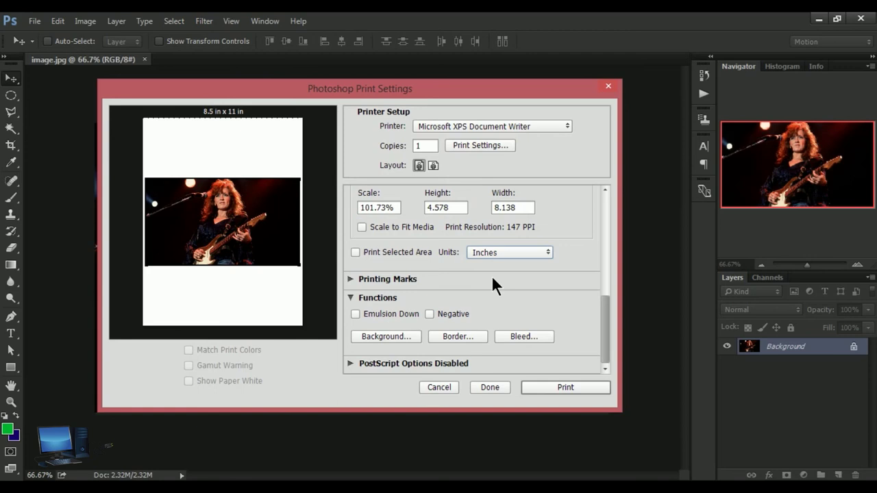
Step: Set a 3-inch bleed after 10 exceeds the maximum, then collapse Functions
click(518, 337)
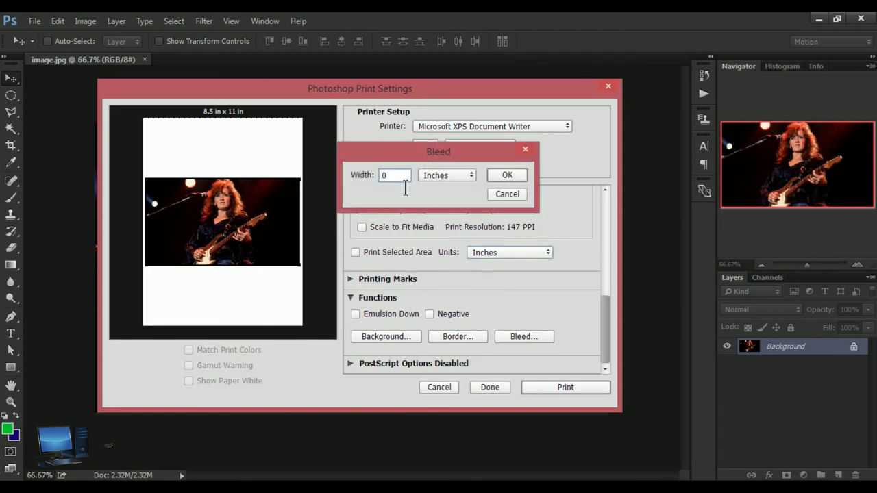
text(10)
click(507, 174)
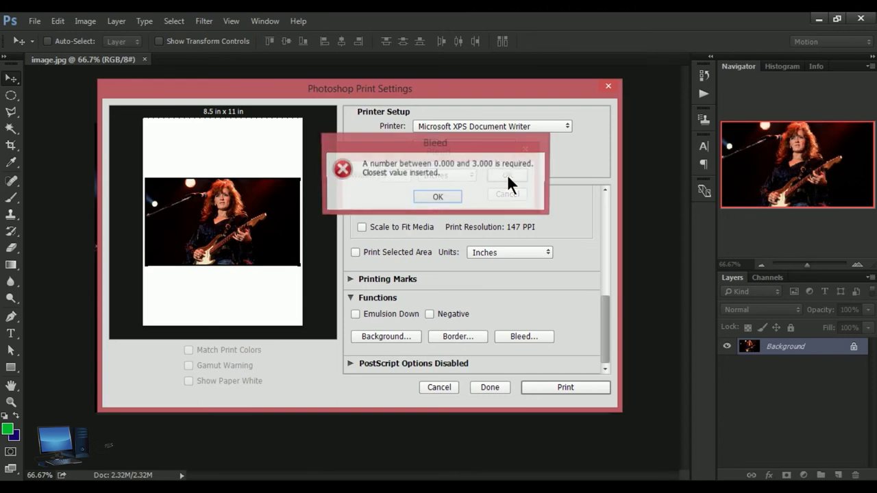
click(439, 198)
click(410, 180)
drag(405, 176, 379, 176)
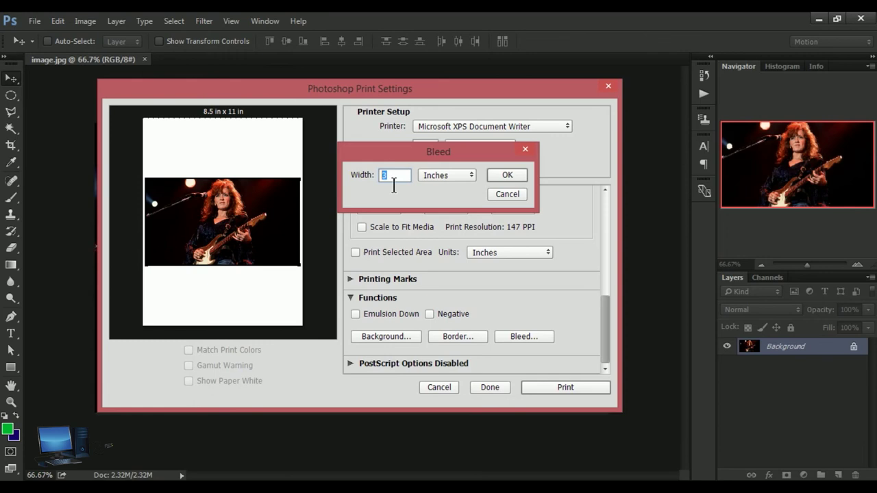
click(509, 173)
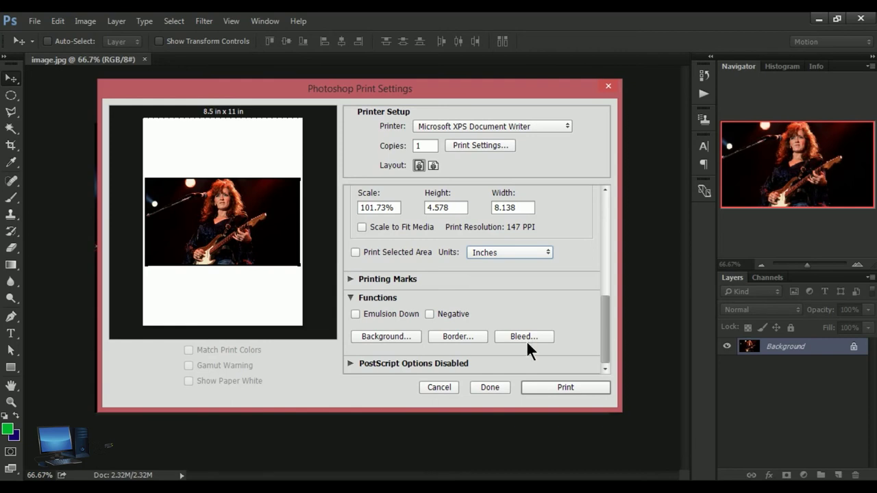
click(350, 298)
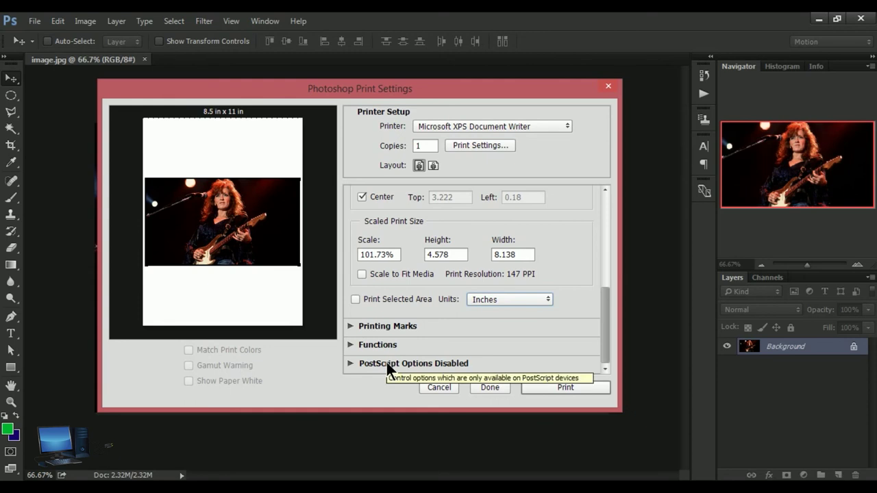
Step: Scroll the print options, then cancel Print Settings without printing
mouse_move(606, 316)
mouse_down()
mouse_move(597, 290)
mouse_move(601, 351)
mouse_up()
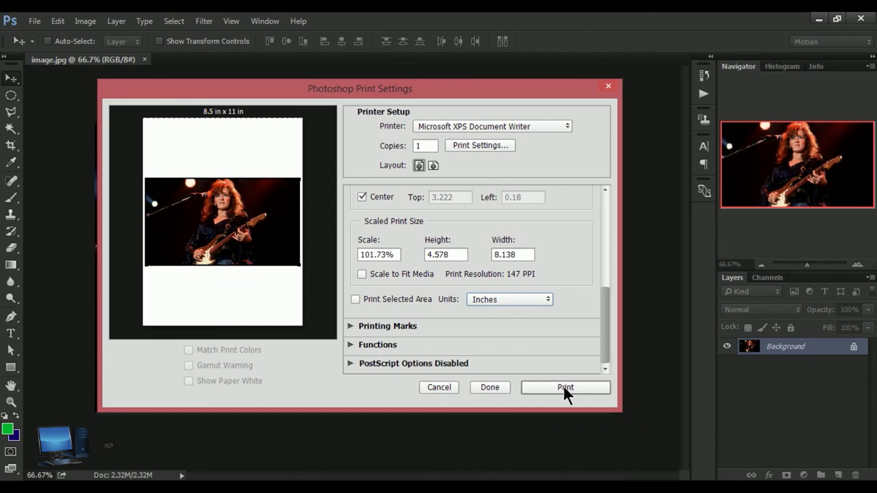
click(439, 388)
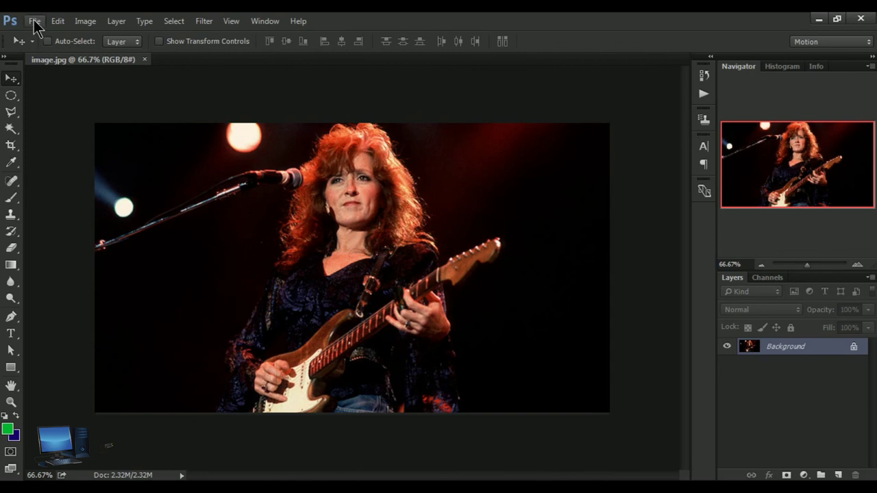
Step: Open the File menu to reach the Print command
click(34, 22)
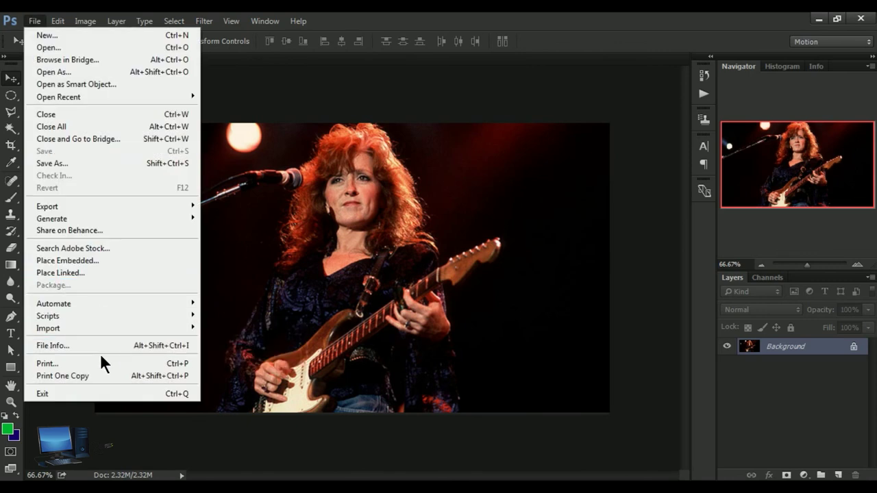